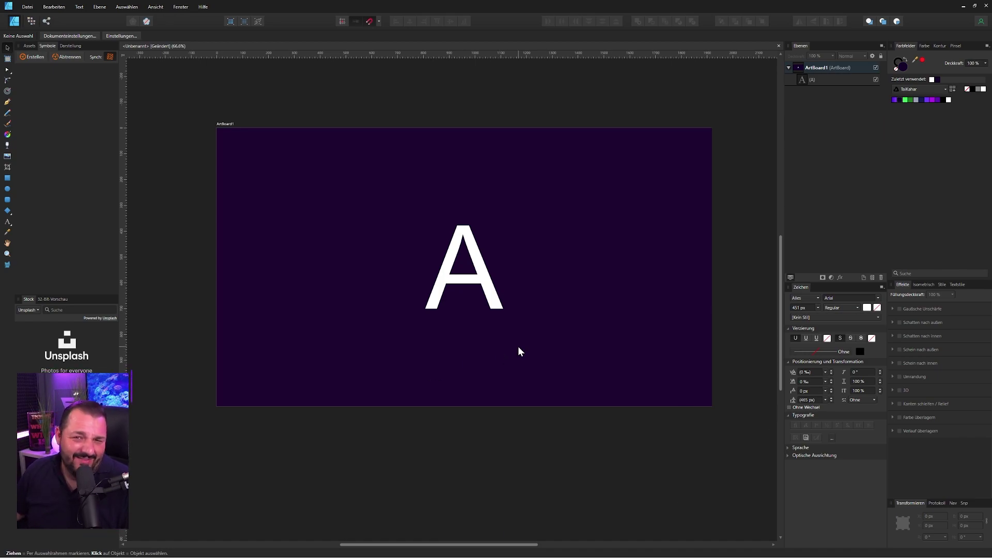
Move the letter A over to the left side of the artboard.
scroll(519, 341, "up", 5)
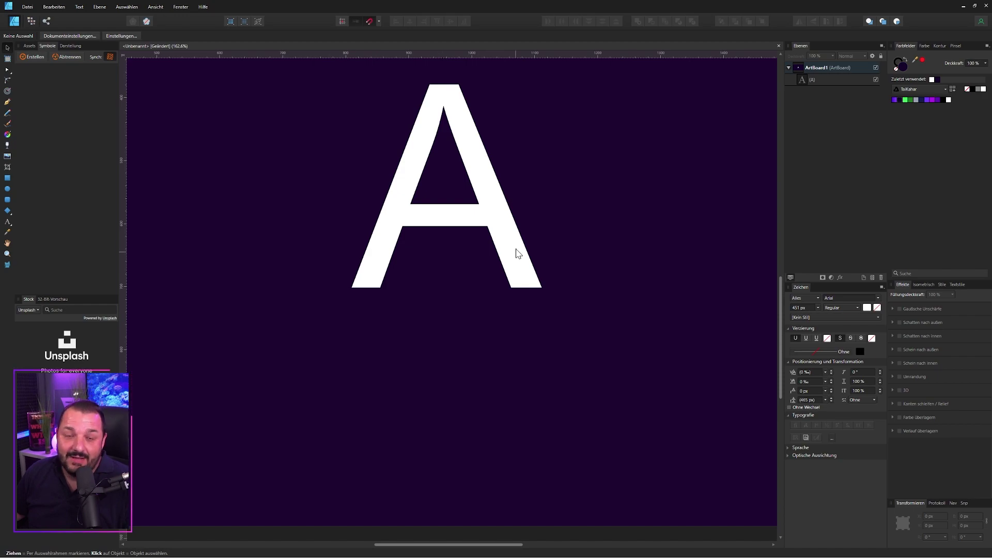
scroll(448, 238, "down", 2)
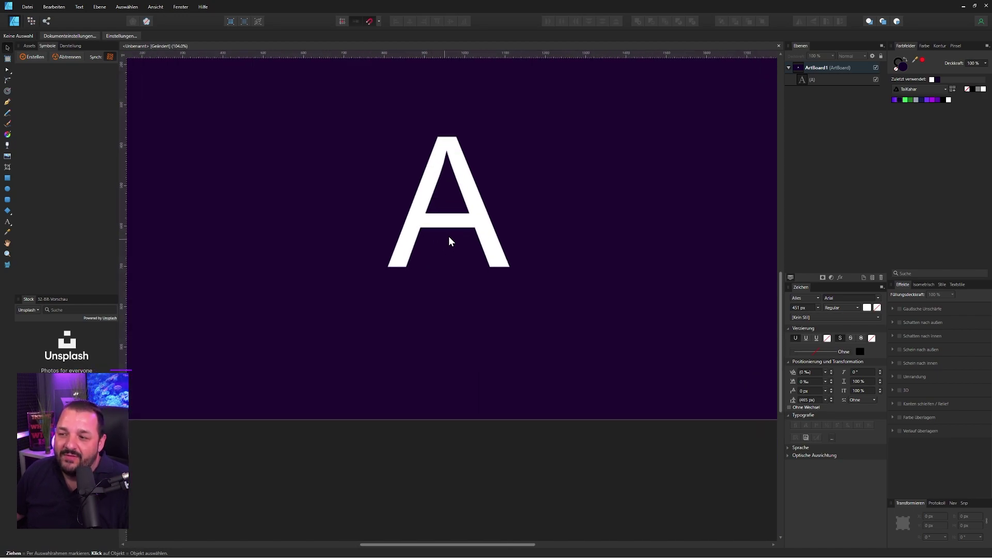
left_click_drag(393, 222, 137, 195)
scroll(389, 258, "down", 2)
scroll(389, 261, "up", 1)
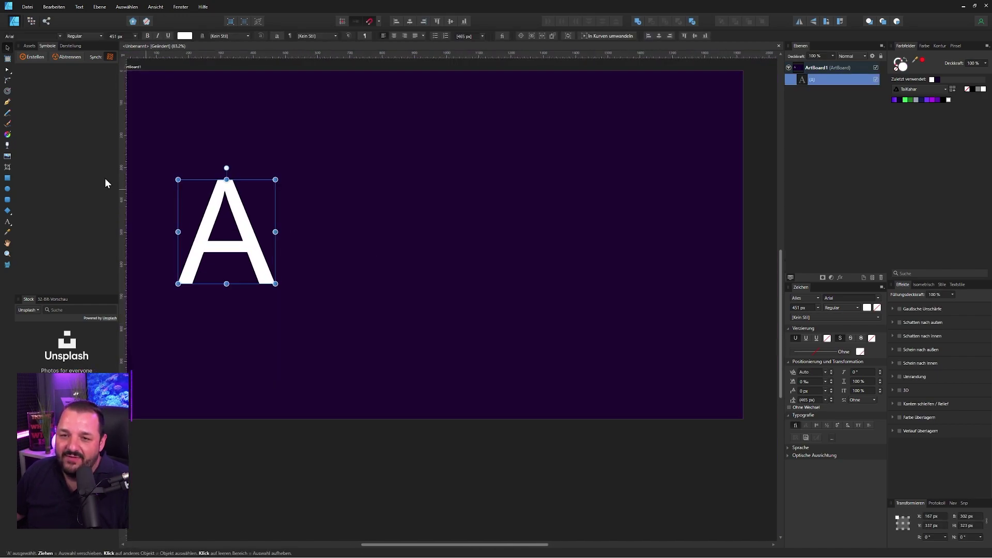
Draw a tall thin white rectangle beside the A and nudge it into position.
left_click(8, 179)
left_click_drag(423, 152, 448, 321)
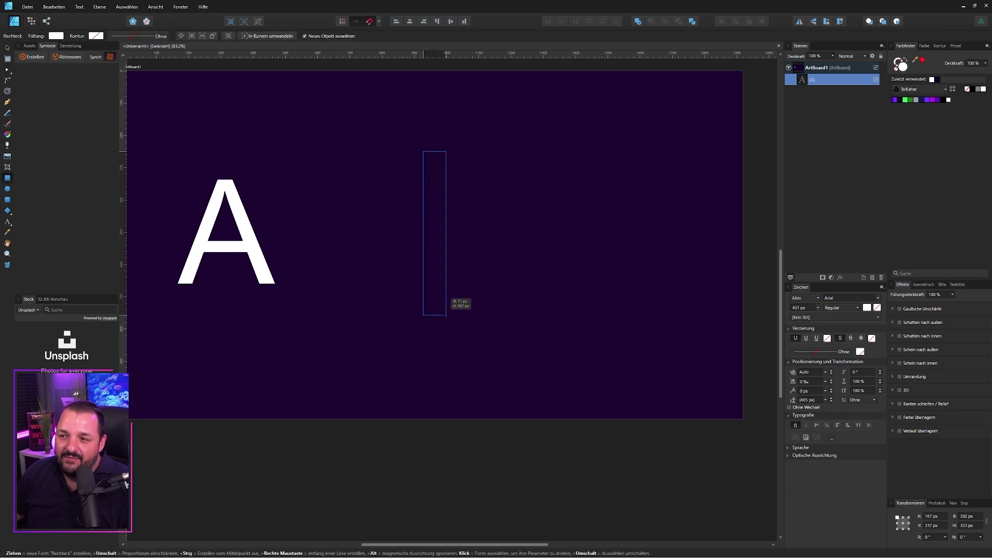
left_click(931, 79)
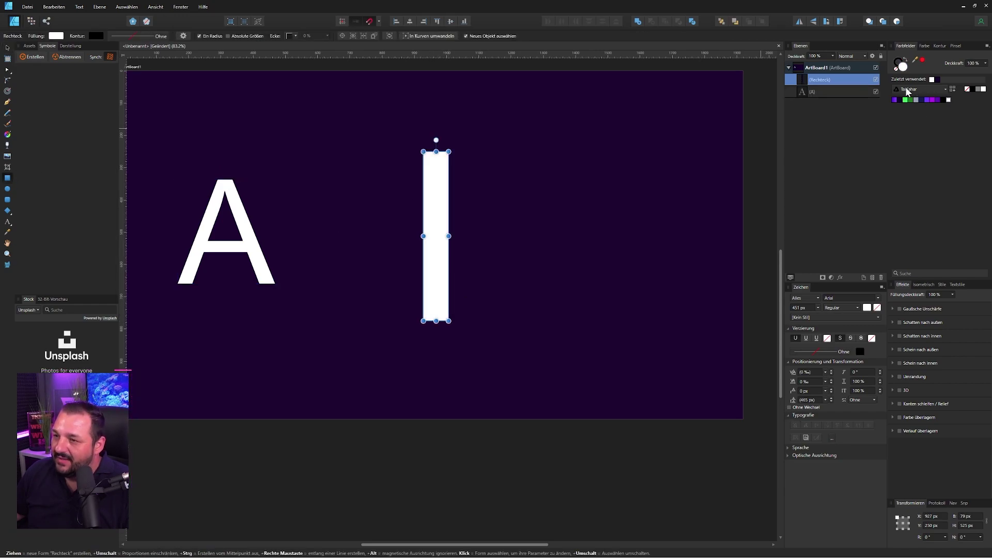
left_click(8, 48)
mouse_move(443, 173)
left_mouse_down()
mouse_move(379, 182)
mouse_move(472, 184)
left_mouse_up()
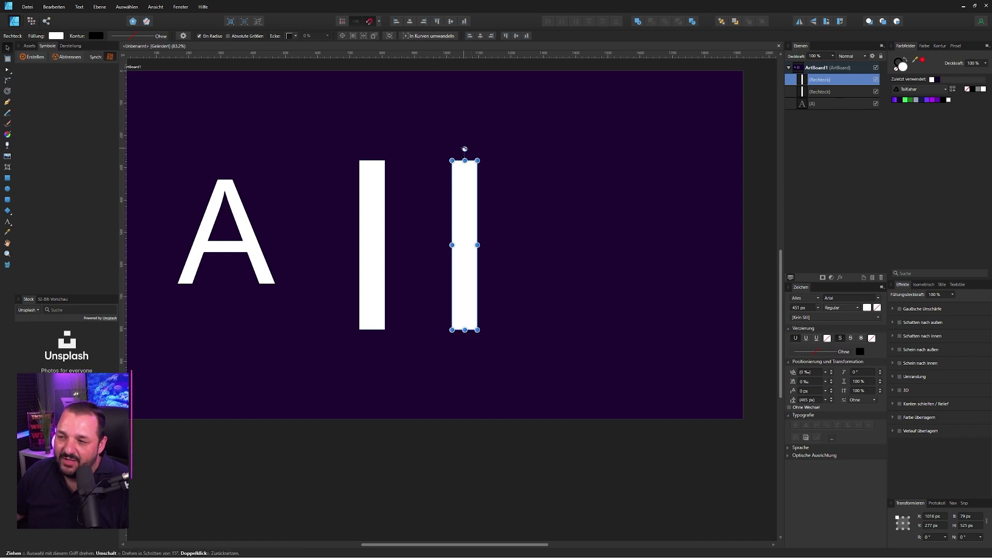
Tilt the two white bars 15° in opposite directions, slide them together, and select both.
left_click_drag(465, 149, 439, 152)
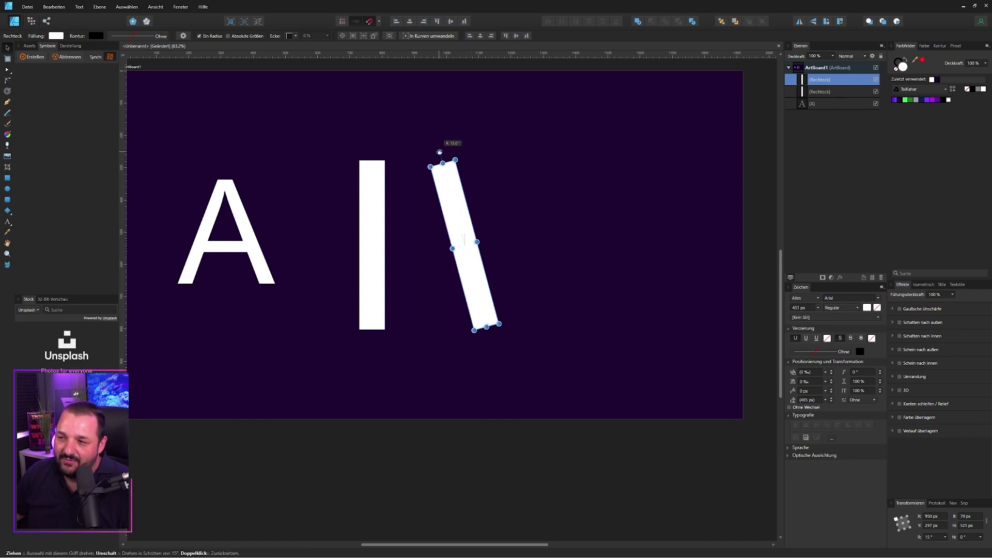
left_click(372, 187)
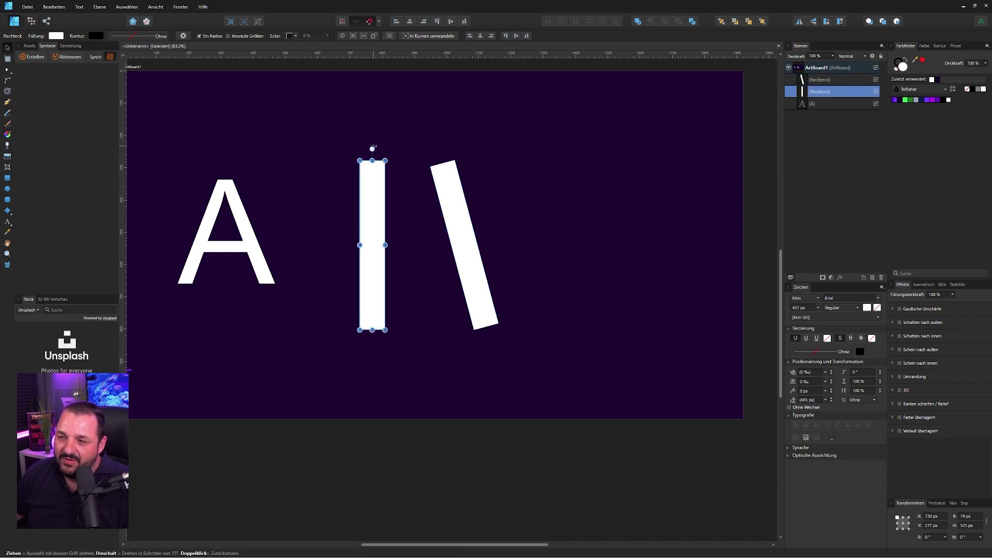
left_click_drag(381, 148, 405, 155)
mouse_move(381, 200)
left_mouse_down()
mouse_move(432, 211)
mouse_move(432, 200)
left_mouse_up()
scroll(434, 157, "up", 5)
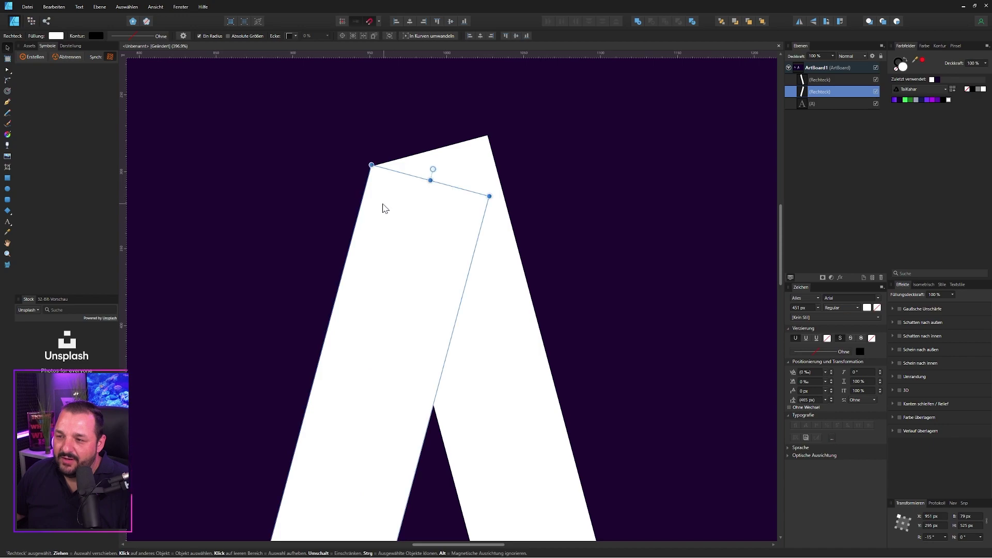
left_click_drag(383, 169, 388, 161)
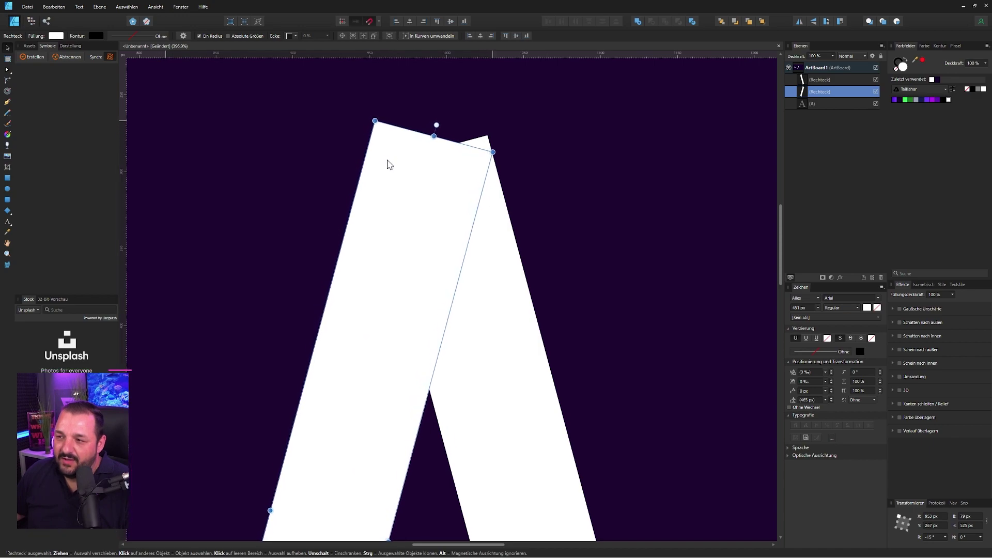
left_click(490, 238, "shift")
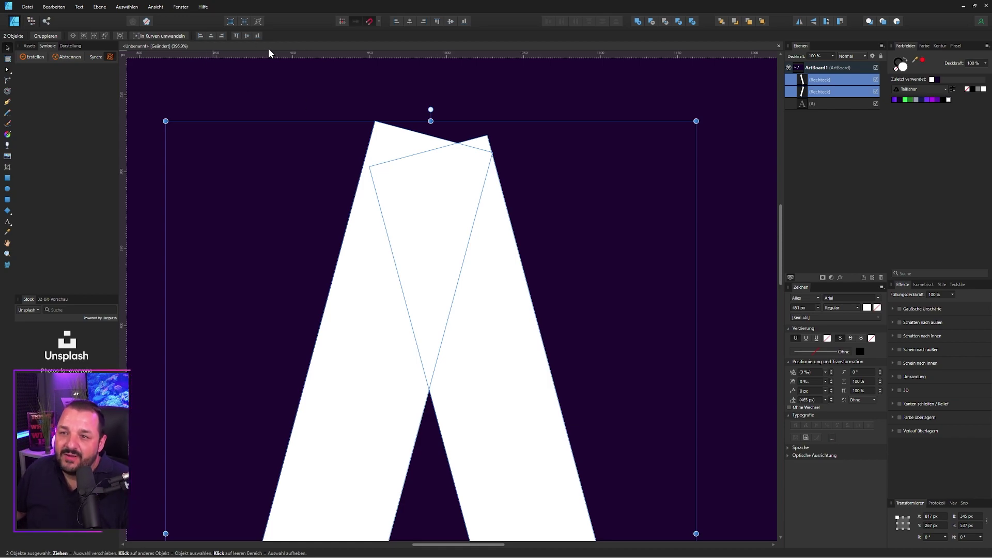
Align the tops of the two bars and merge them with the Add boolean.
left_click(236, 36)
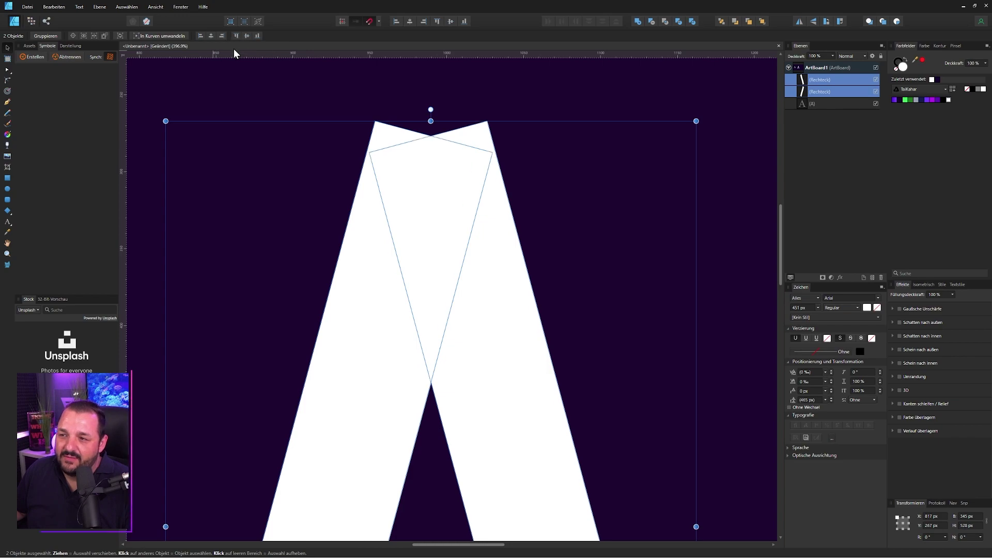
left_click(637, 21)
scroll(399, 236, "down", 3)
scroll(408, 259, "down", 3)
scroll(421, 271, "up", 1)
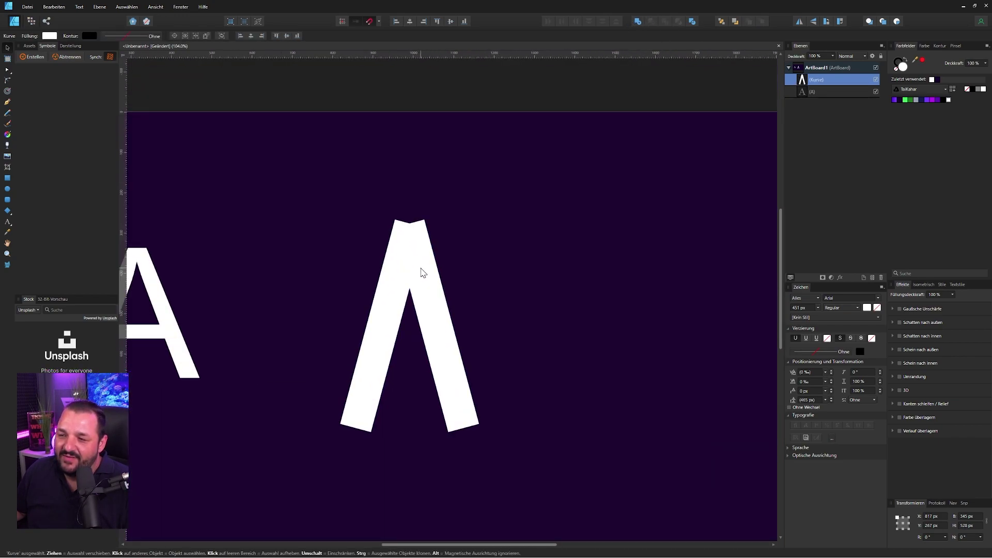
scroll(418, 247, "up", 2)
scroll(403, 212, "up", 2)
scroll(391, 201, "up", 2)
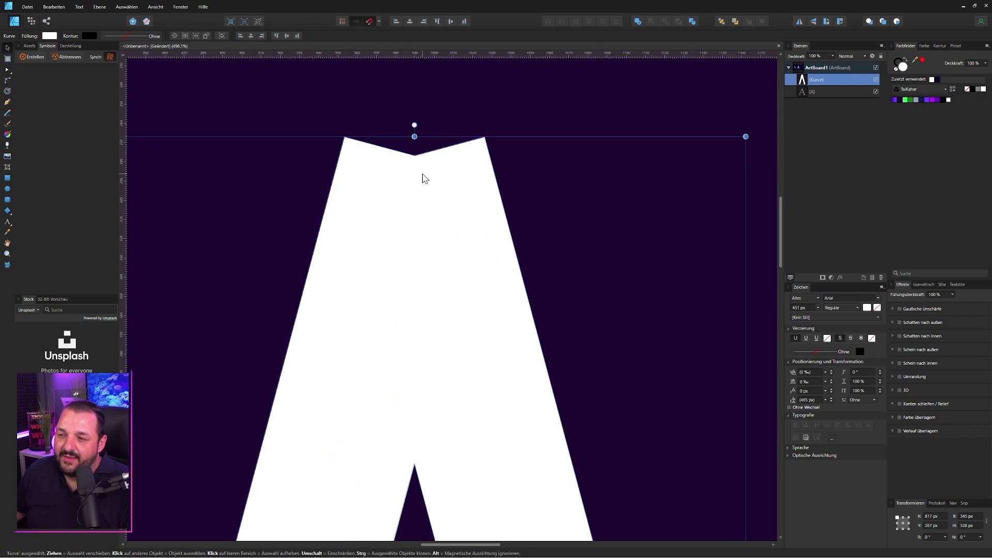
Delete the merged shape's top middle node to flatten its top edge.
key("a")
left_click_drag(440, 122, 395, 218)
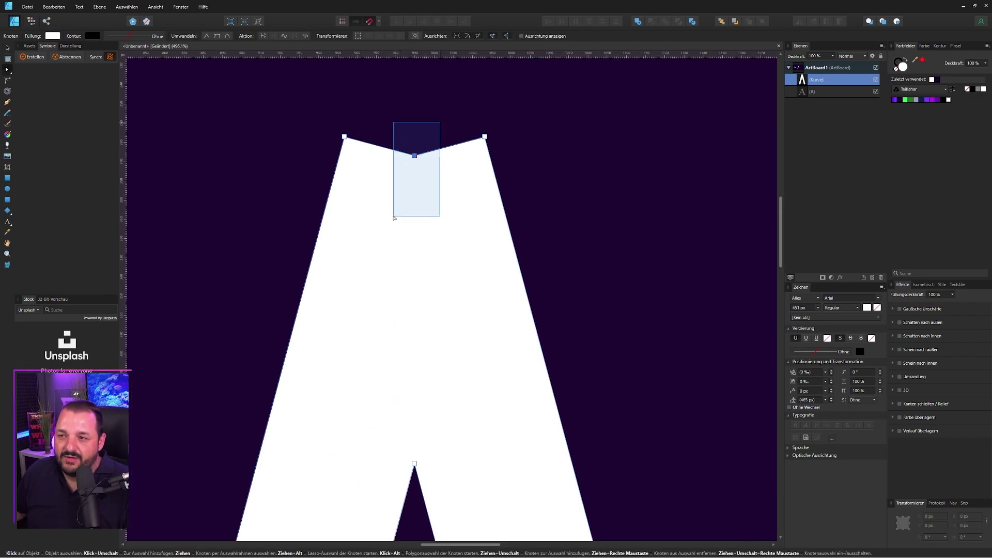
key("Delete")
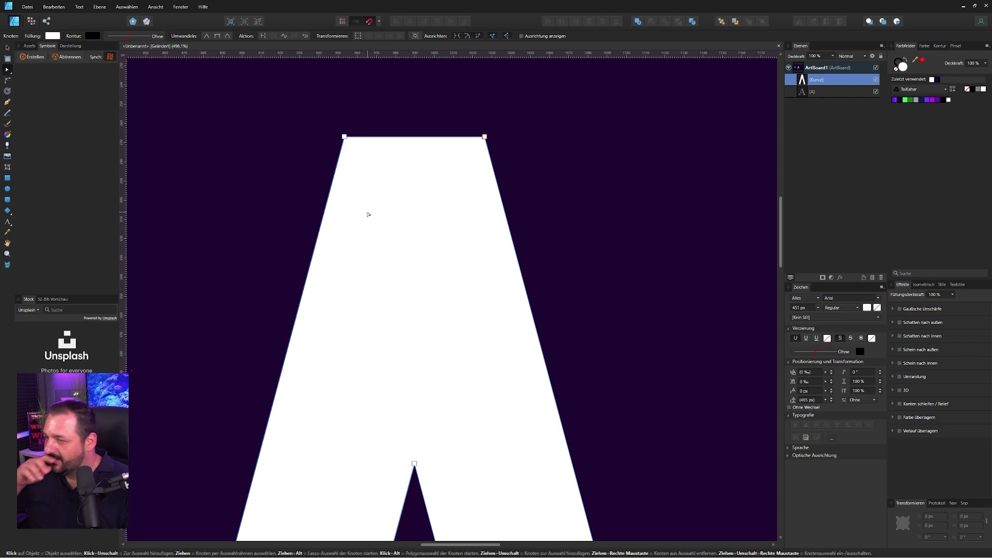
key("ctrl+z")
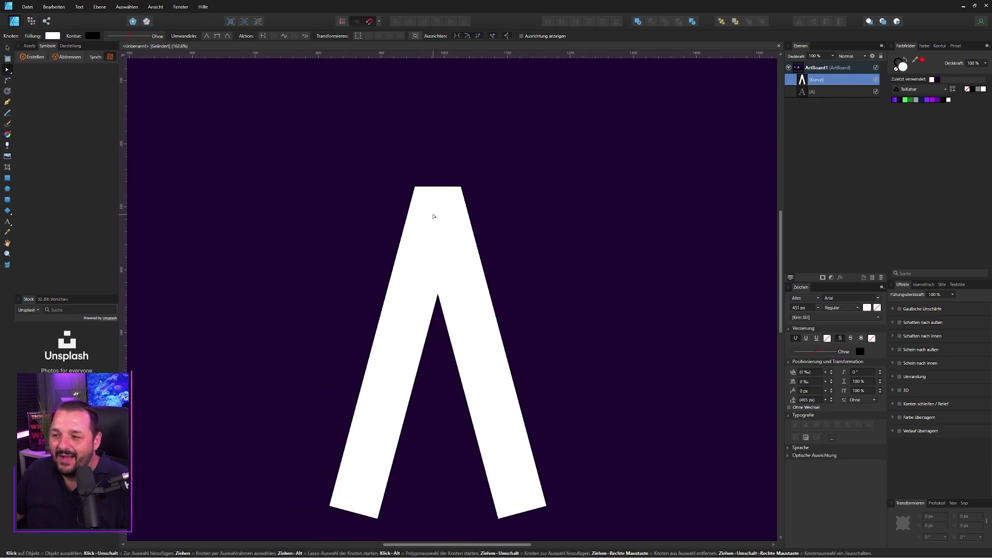
scroll(434, 215, "down", 5)
scroll(428, 376, "up", 3)
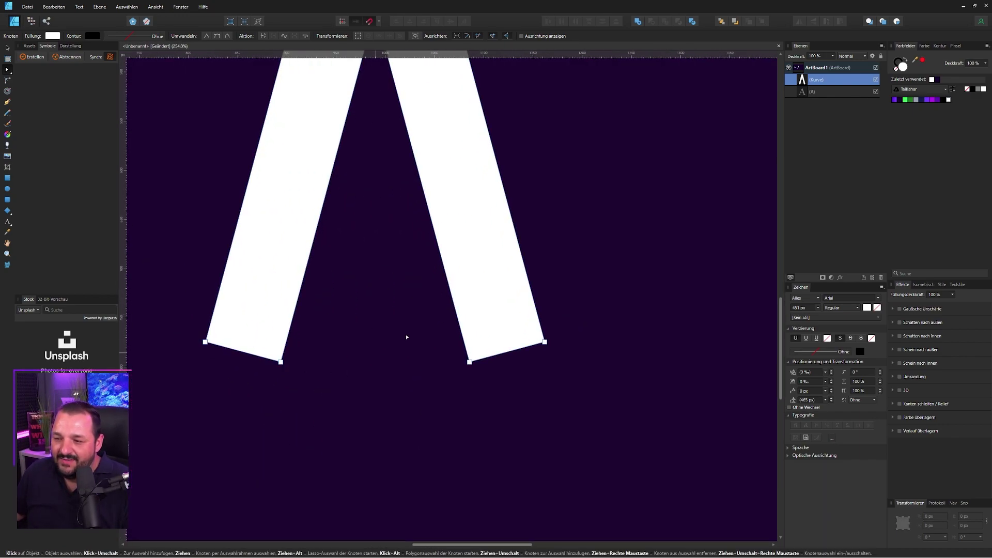
Subtract a wide rectangle across both leg bottoms so they end on one flat baseline.
left_click(7, 178)
scroll(481, 277, "down", 1)
left_click_drag(195, 293, 650, 375)
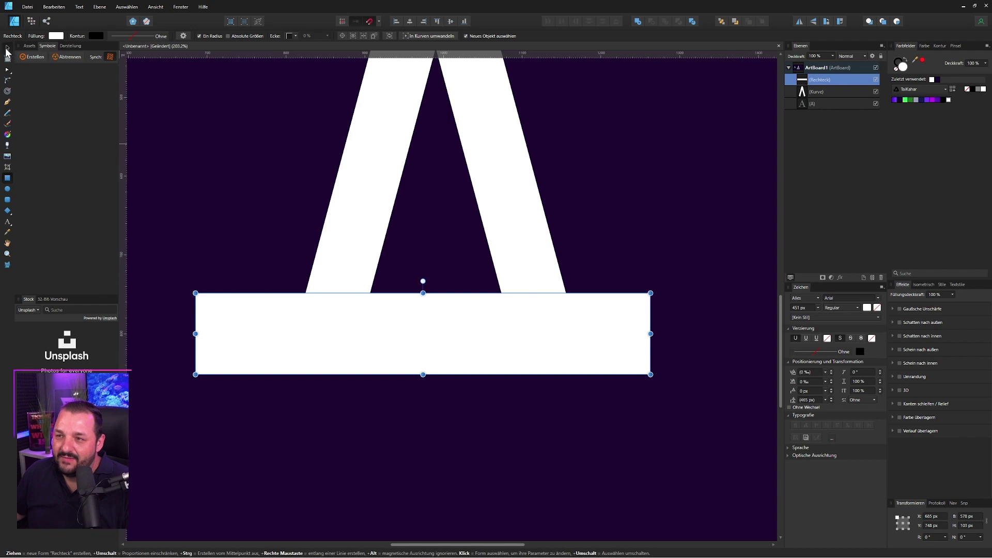
left_click(7, 48)
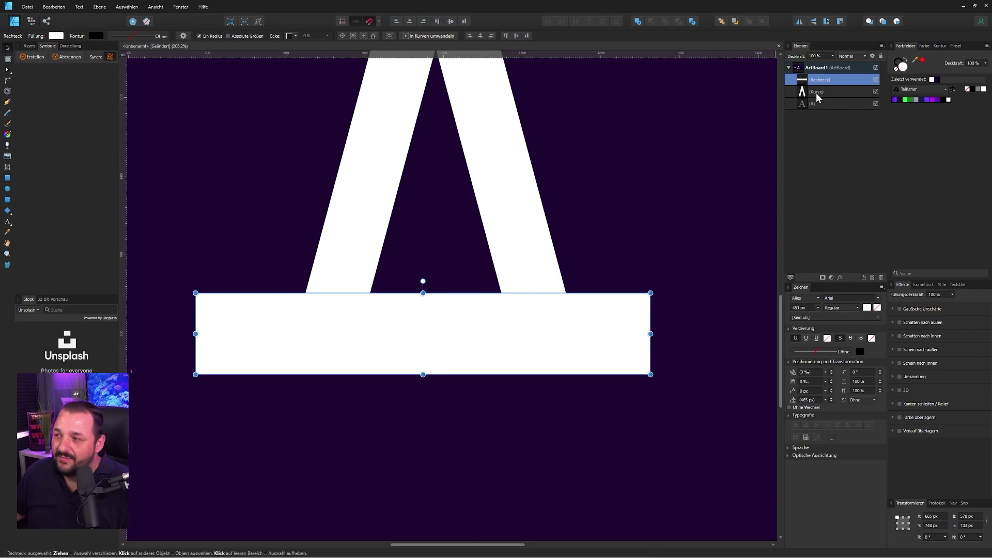
left_click(833, 91, "shift")
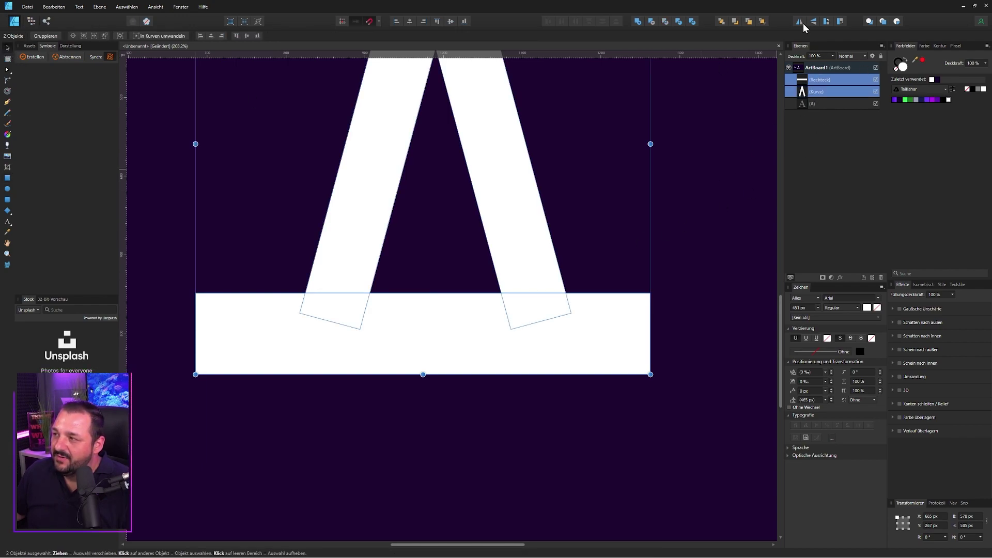
left_click(653, 23)
Shift the new A shape right, then draw a closed wedge crossbar across it with the Pen tool.
key("ctrl+0")
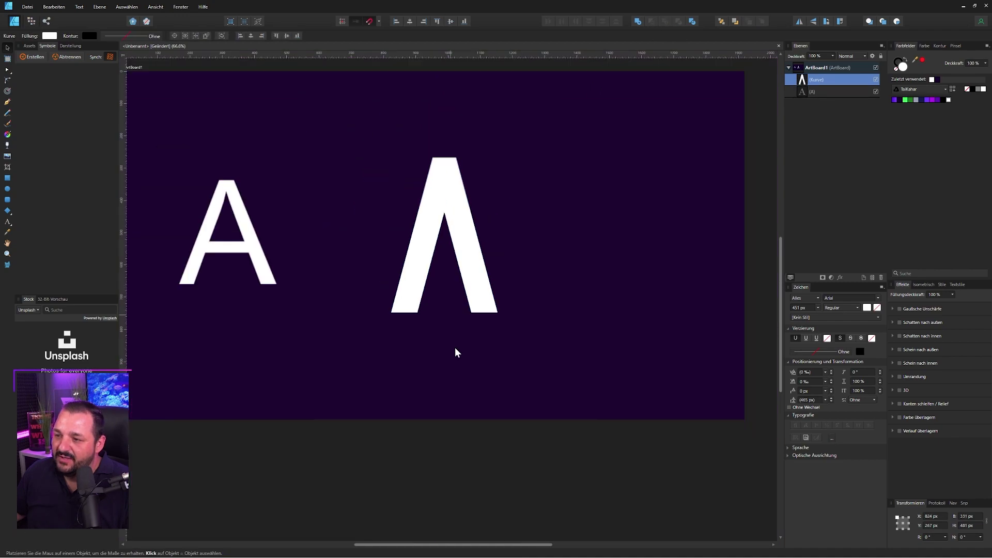
left_click_drag(454, 209, 485, 223)
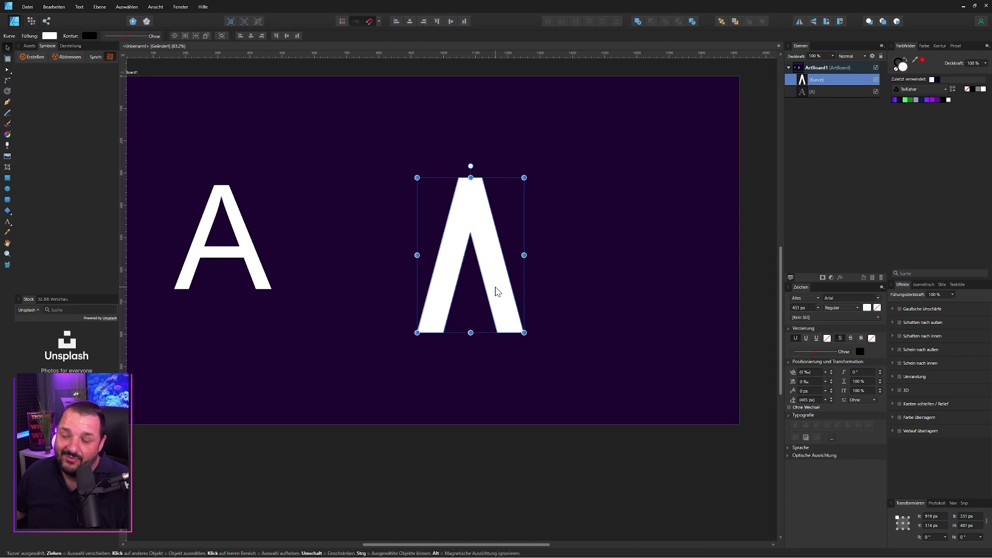
scroll(536, 321, "up", 3)
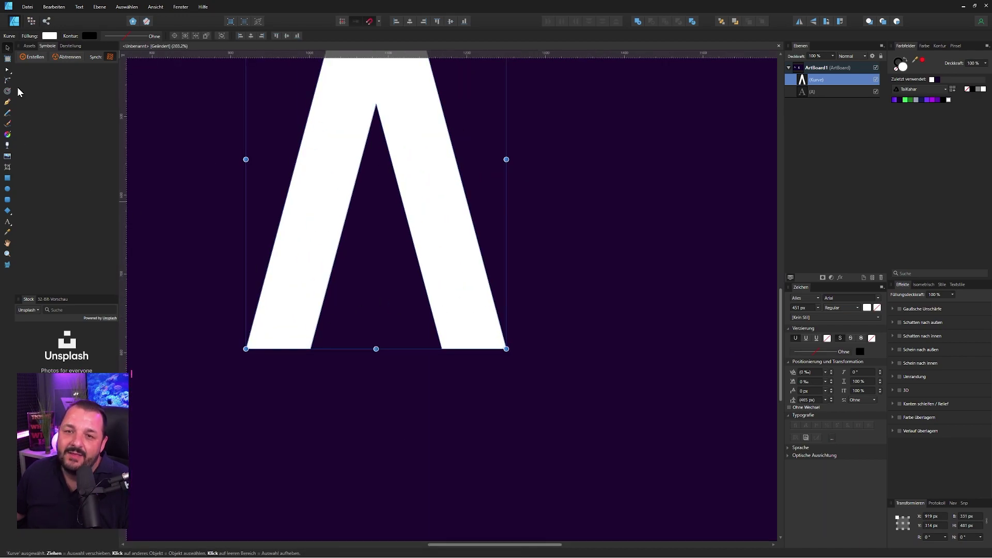
left_click(7, 101)
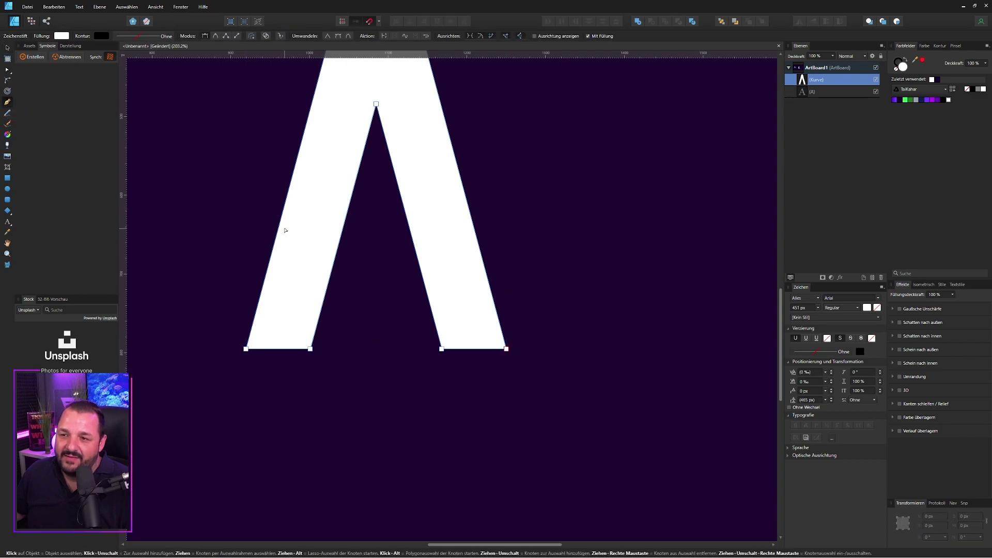
scroll(285, 229, "up", 2)
scroll(357, 269, "up", 1)
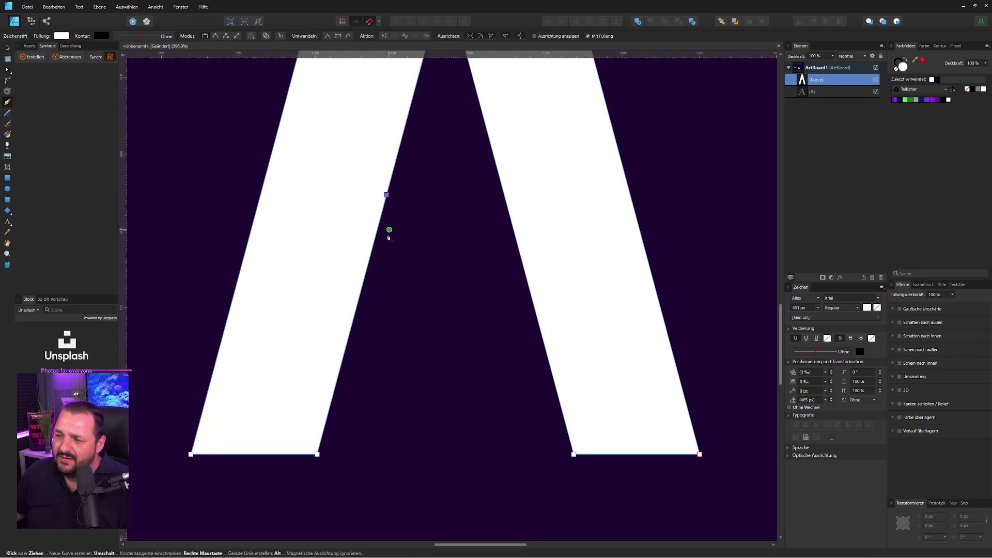
left_click(368, 268)
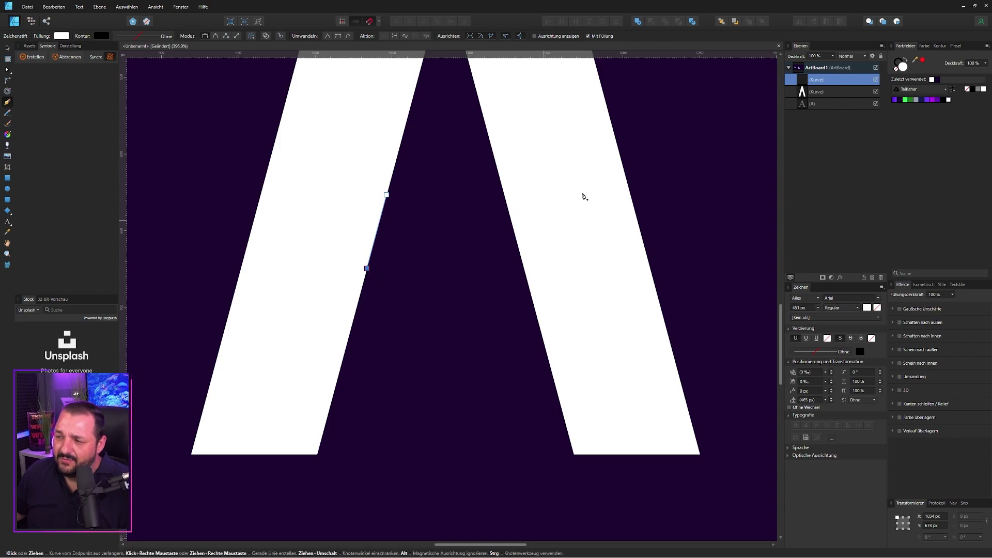
left_click(738, 102)
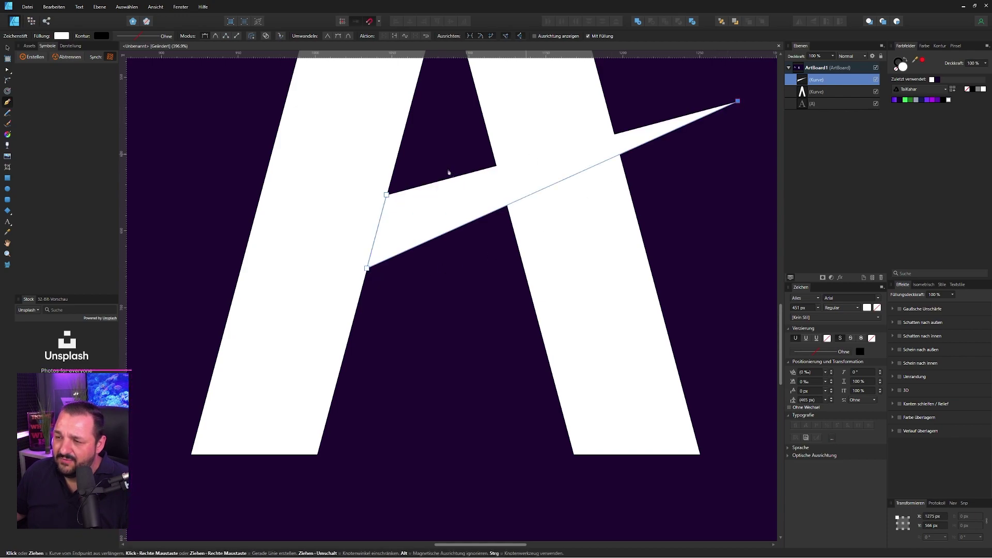
left_click(387, 195)
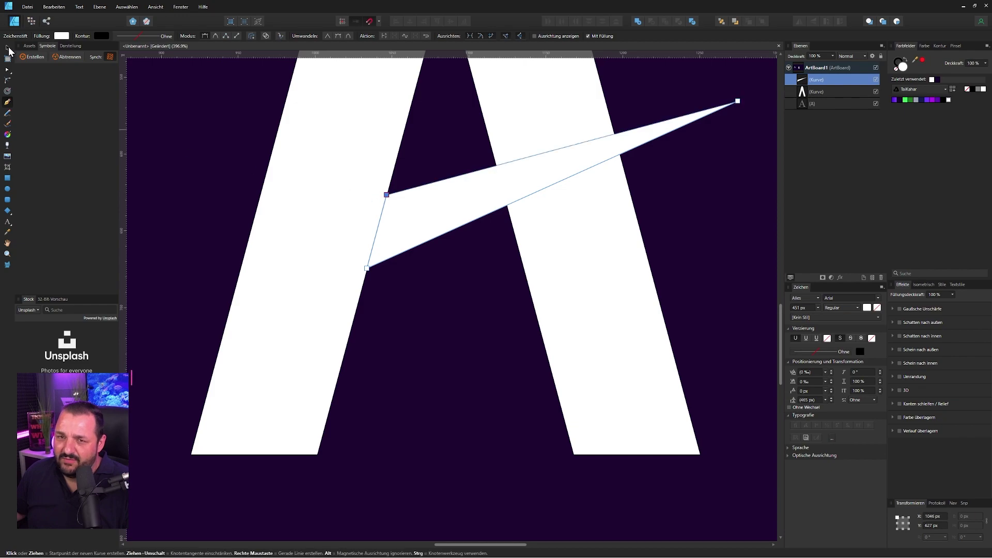
left_click(8, 47)
Pull the crossbar's lower-left corner down the leg and bow both of its edges into curves.
scroll(510, 277, "down", 5)
scroll(410, 270, "up", 5)
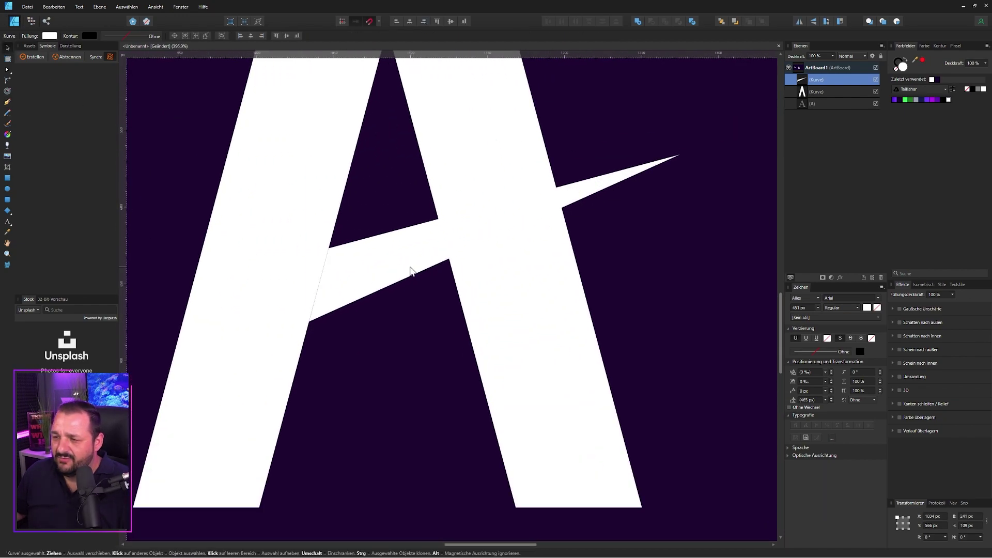
key("a")
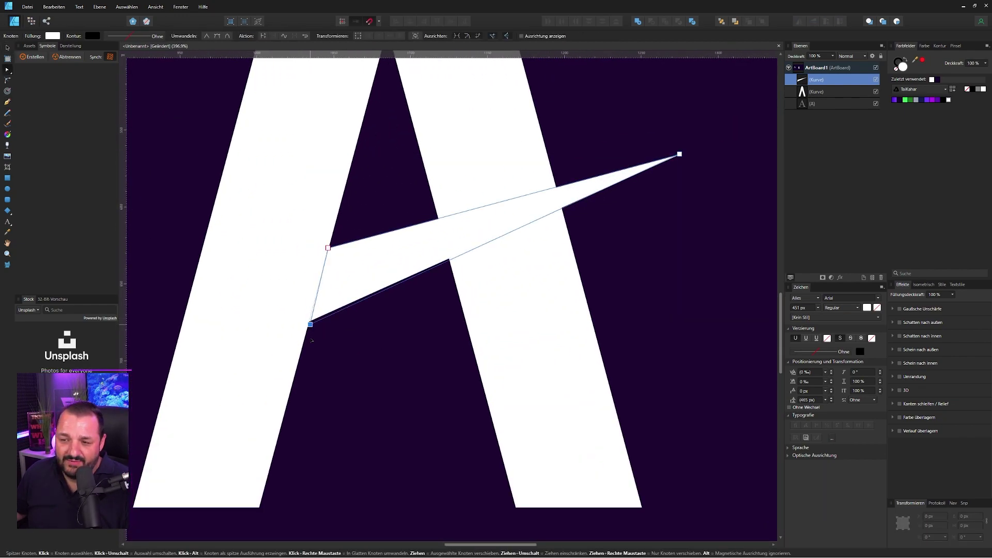
left_click_drag(311, 340, 297, 373)
scroll(302, 369, "down", 5)
scroll(454, 240, "up", 4)
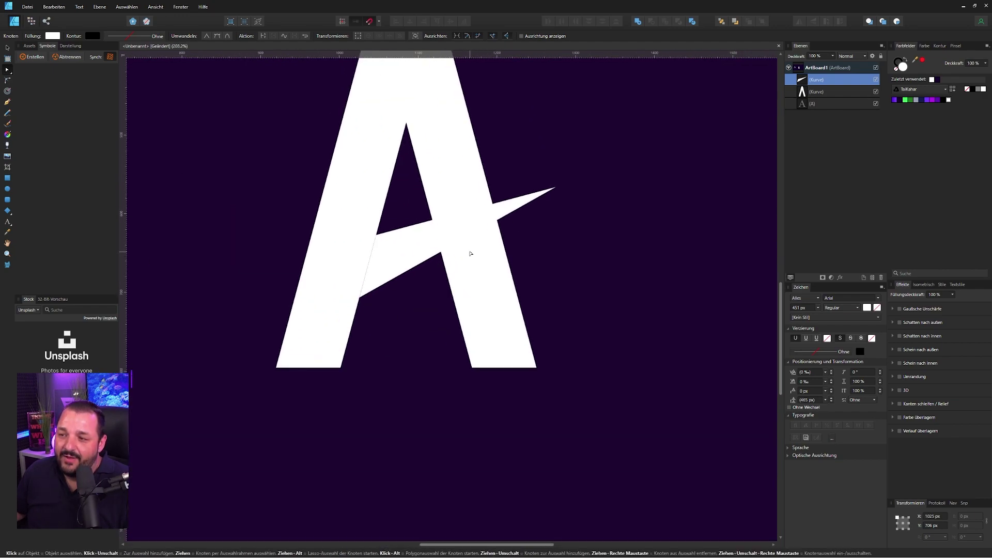
left_click_drag(455, 241, 455, 263)
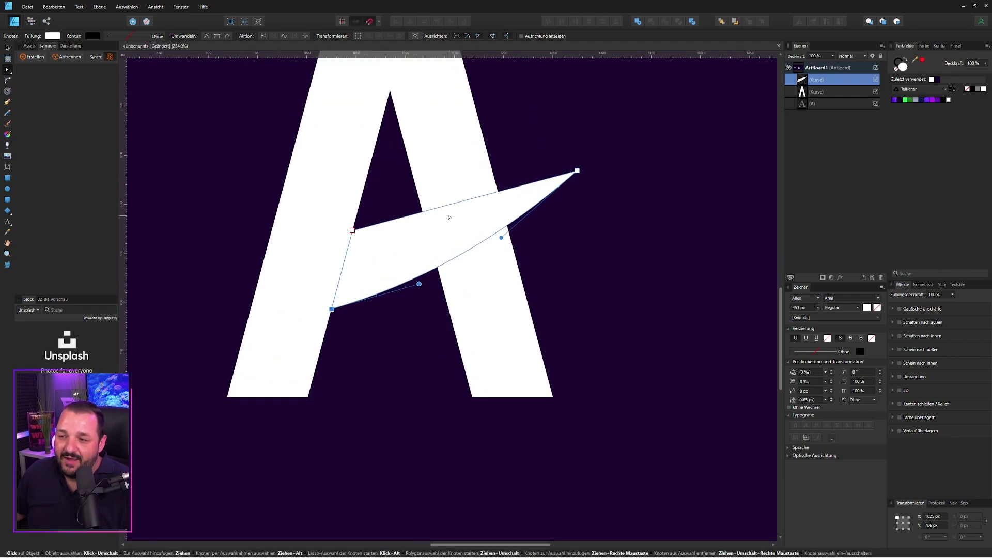
left_click_drag(452, 207, 454, 216)
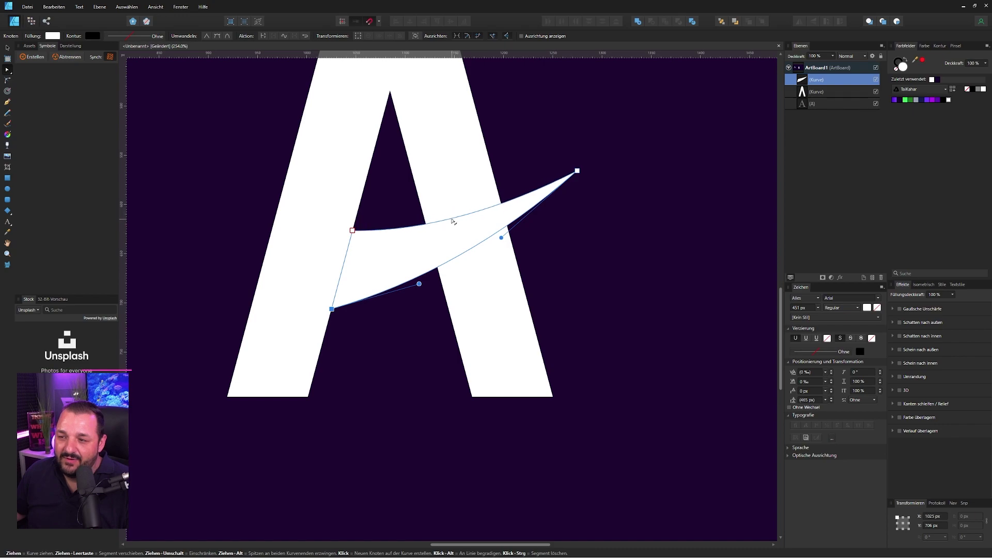
scroll(455, 216, "down", 4)
scroll(487, 238, "up", 4)
Move the crossbar's tip up and right and smooth its upper edge into a sweeping arc.
left_click(487, 238)
scroll(487, 238, "up", 1)
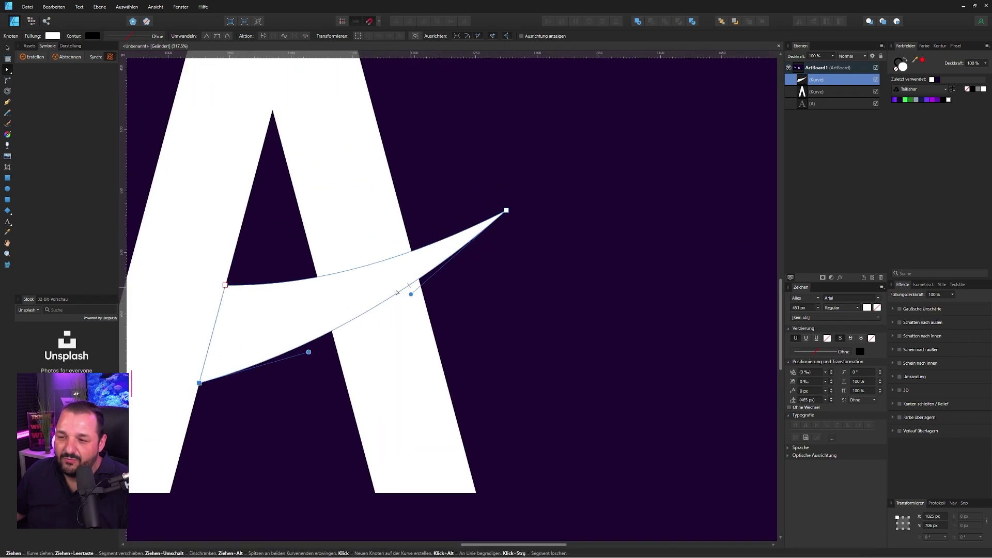
scroll(480, 238, "down", 3)
scroll(469, 238, "up", 2)
left_click_drag(469, 238, 547, 191)
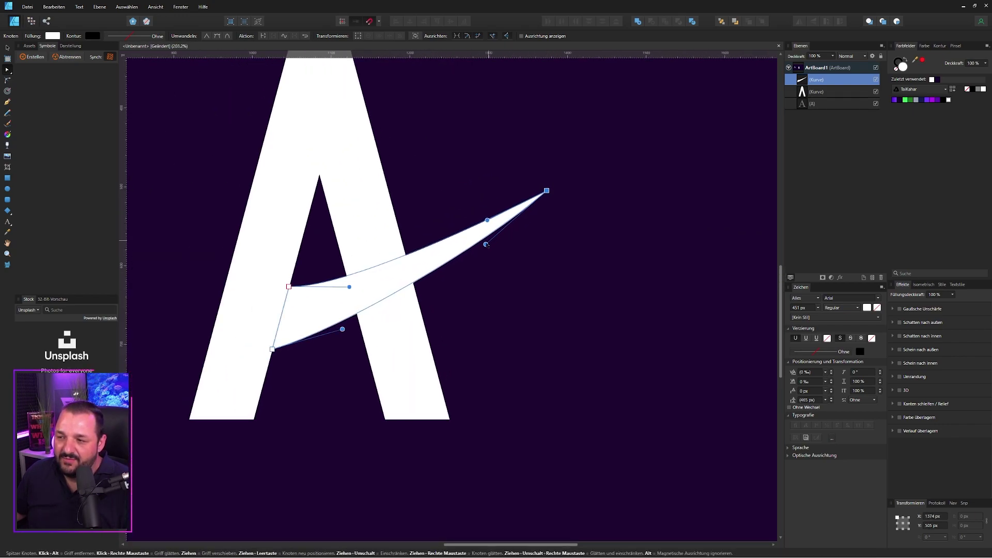
left_click_drag(481, 233, 490, 225)
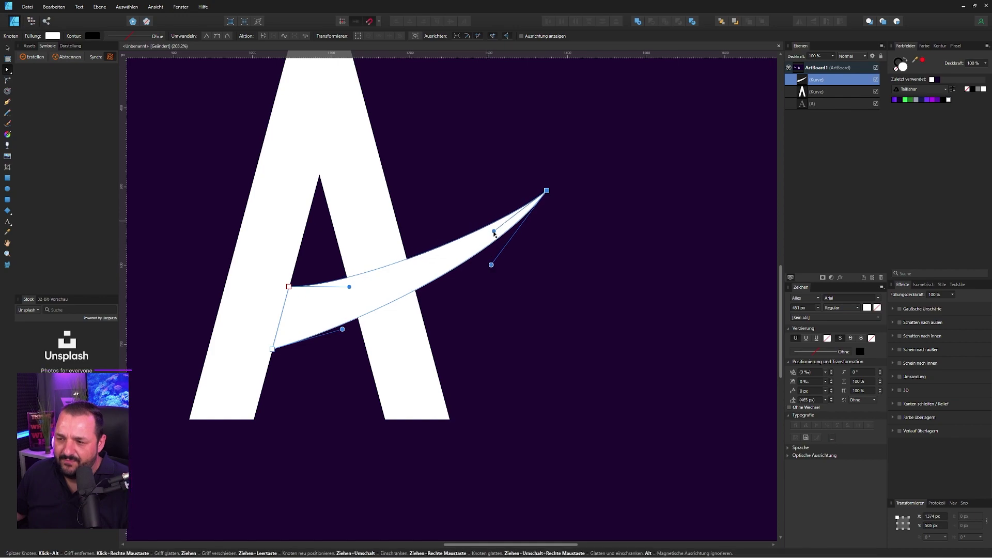
scroll(466, 308, "down", 5)
scroll(466, 308, "up", 5)
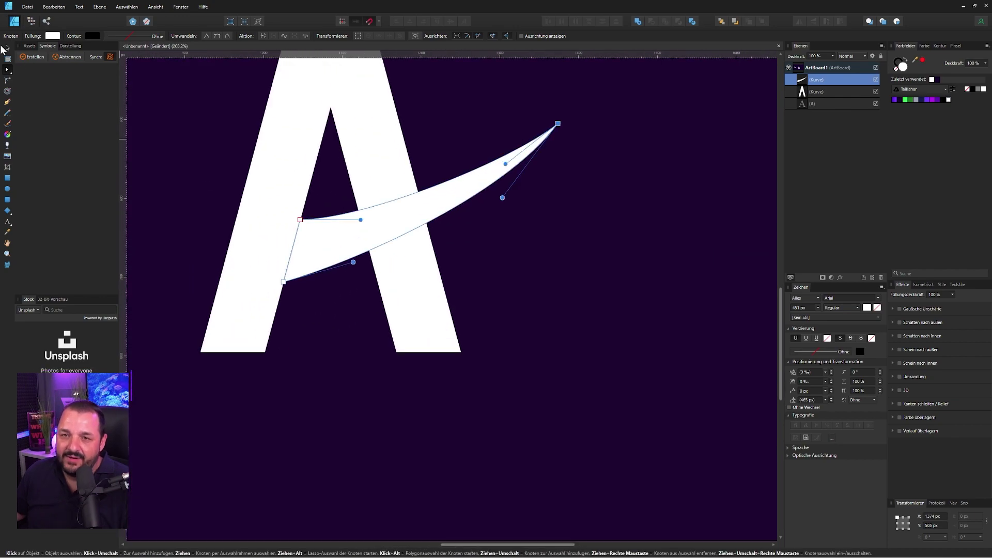
left_click(6, 47)
scroll(370, 267, "up", 4)
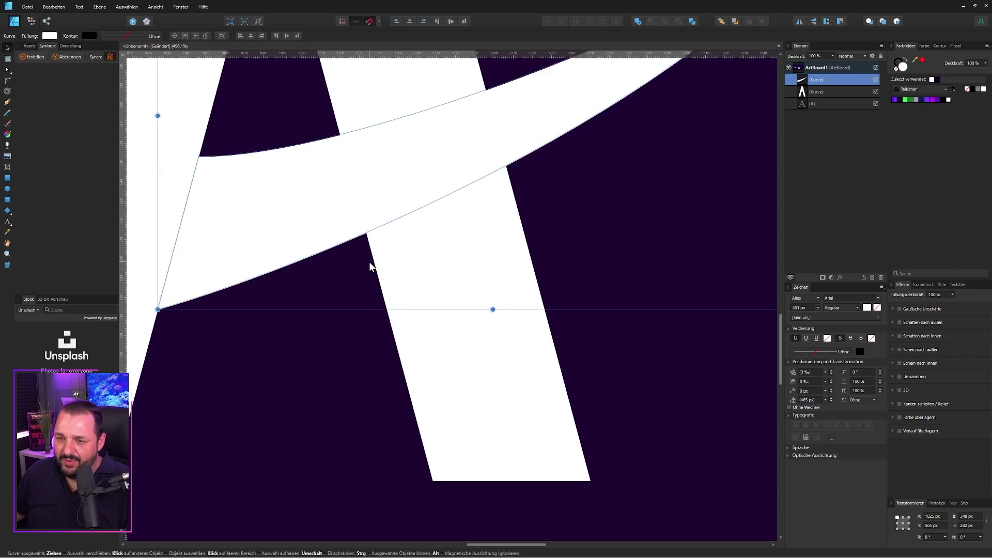
Duplicate the swoosh, shift the copy down, and subtract it from the A shape.
key("ctrl+j")
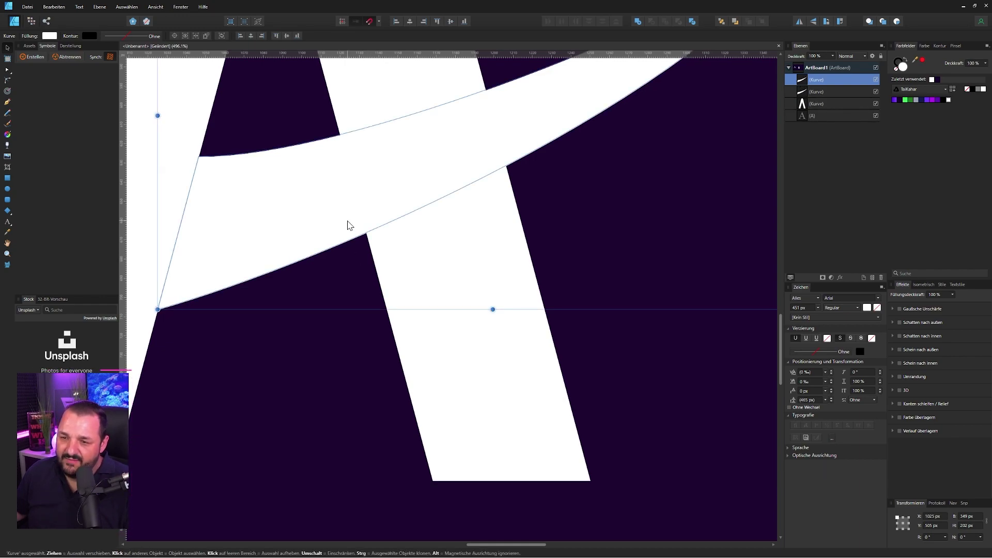
left_click_drag(346, 225, 342, 249)
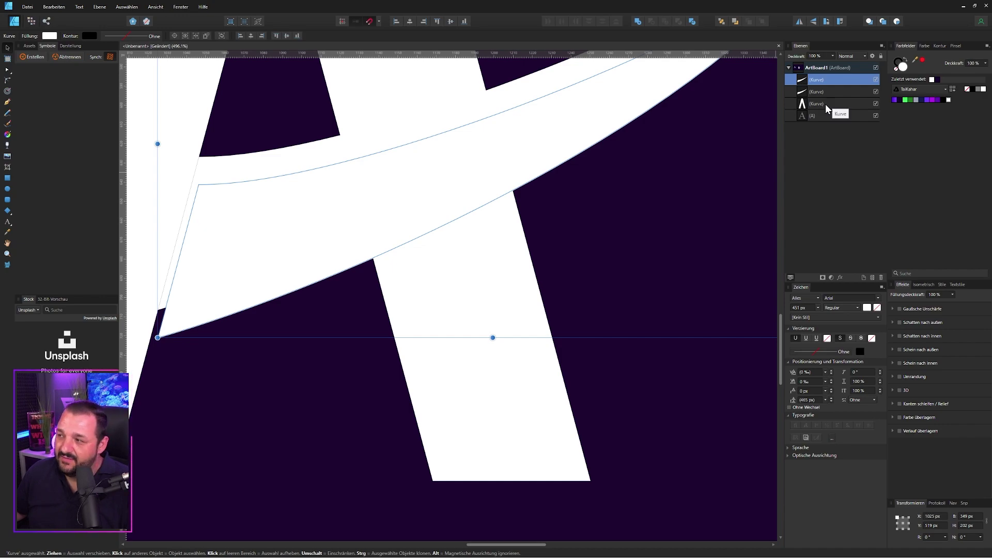
left_click(826, 104, "ctrl")
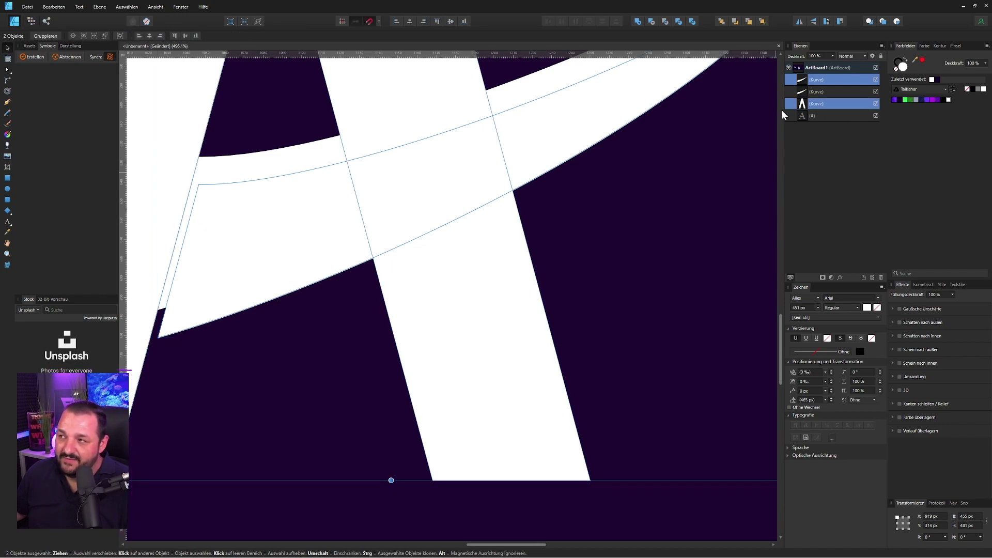
left_click(650, 22)
scroll(454, 243, "down", 2)
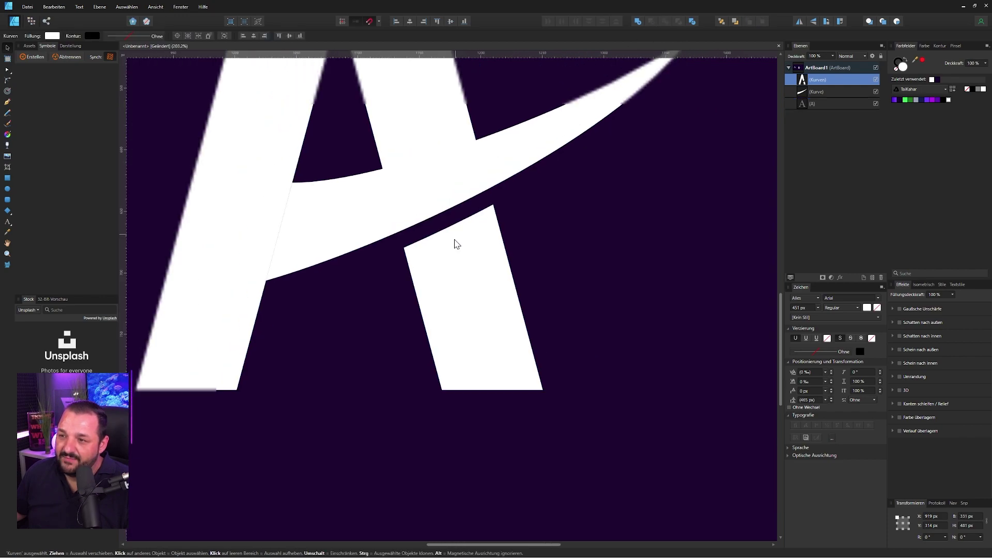
scroll(439, 243, "down", 3)
scroll(406, 238, "up", 4)
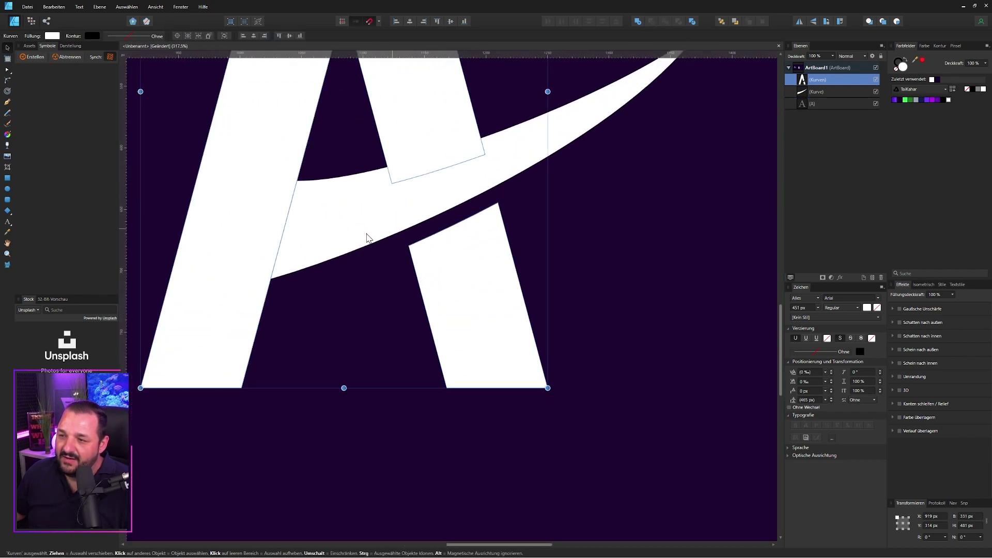
scroll(366, 238, "up", 3)
Move the swoosh up into place and select it together with the A.
left_click(288, 262)
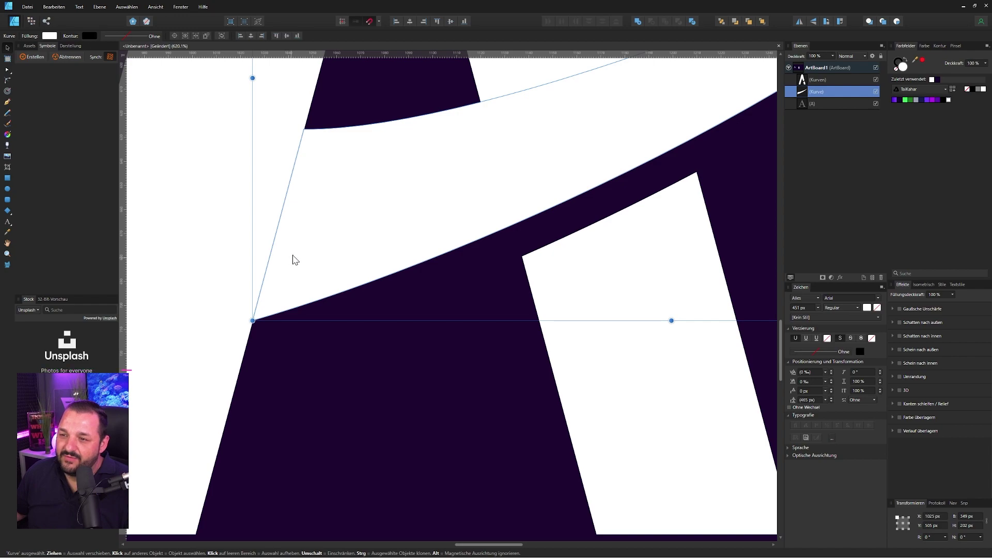
left_click_drag(293, 260, 299, 239)
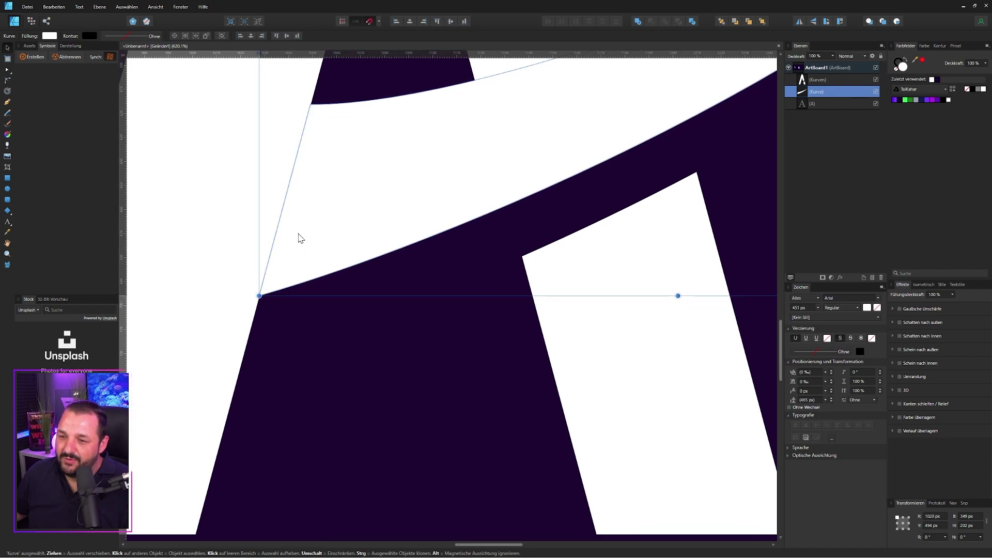
scroll(301, 237, "down", 6)
scroll(426, 283, "down", 2)
left_click_drag(639, 96, 373, 312)
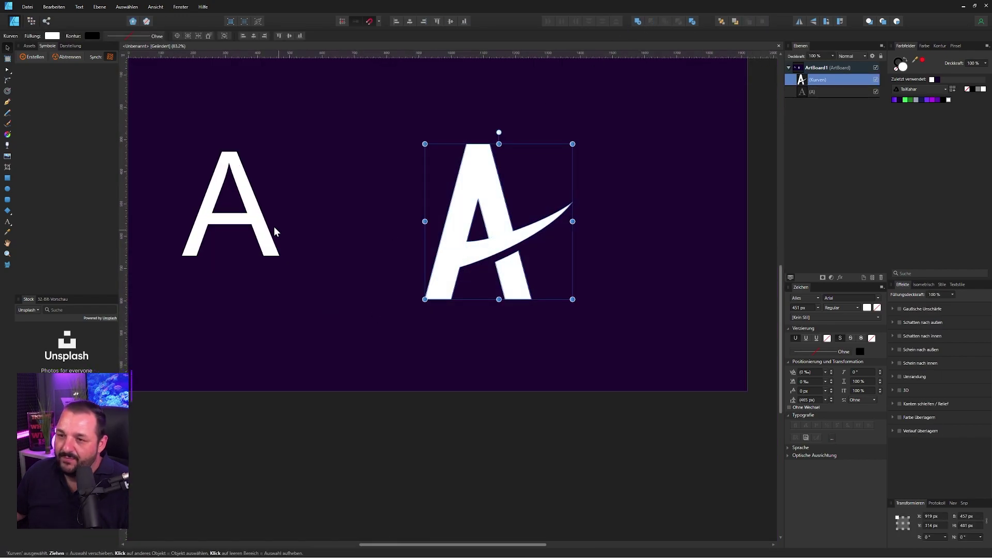
Delete the plain original A on the left and fit the artboard in view.
left_click(254, 221)
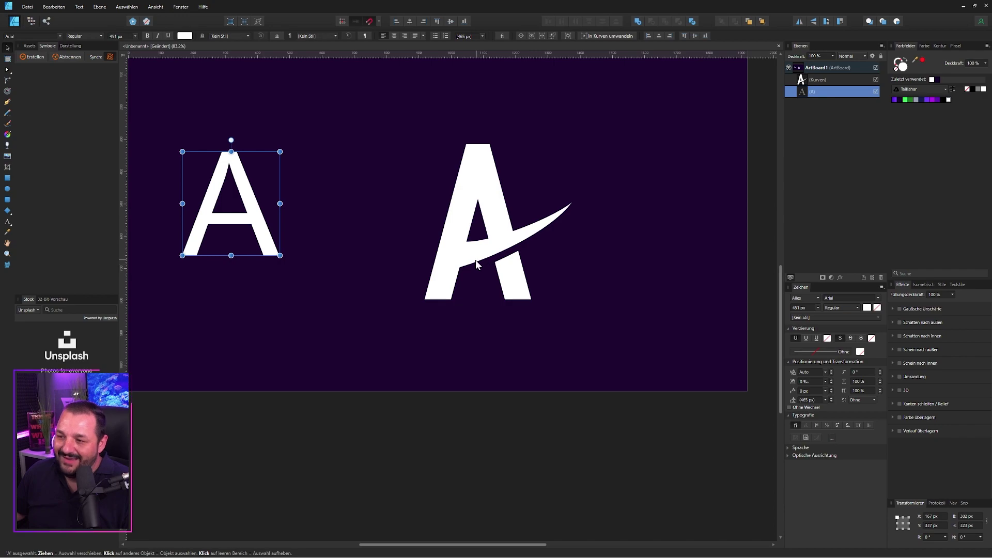
key("Delete")
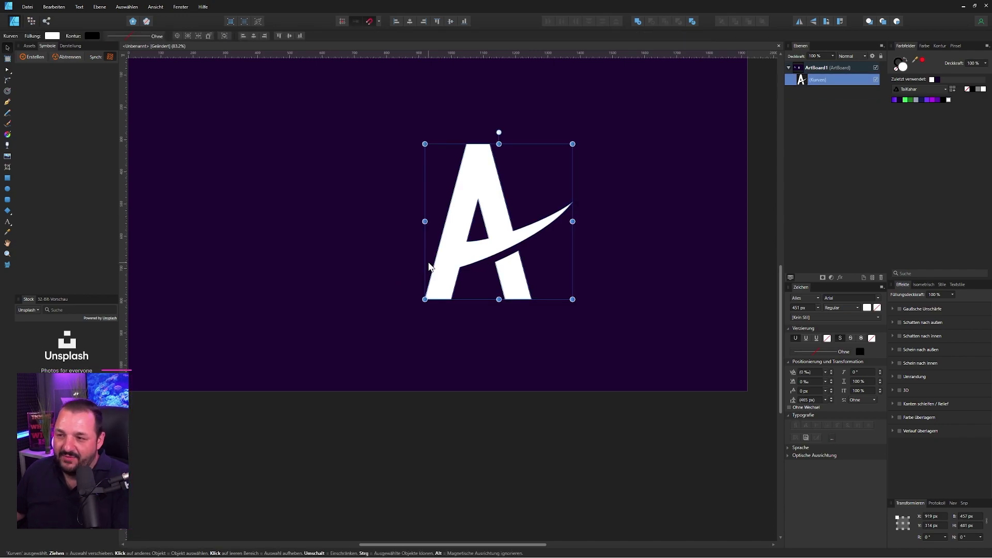
key("ctrl+0")
left_click(656, 133)
scroll(460, 238, "up", 2)
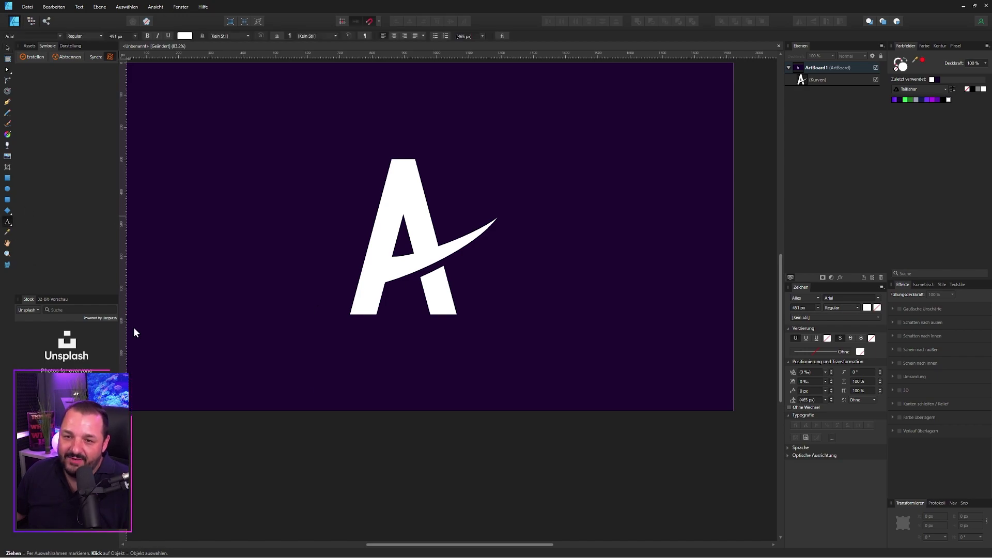
scroll(353, 339, "up", 2)
Add the text 'ANTON' in the Anton font and size it to span the A's width.
type("AN")
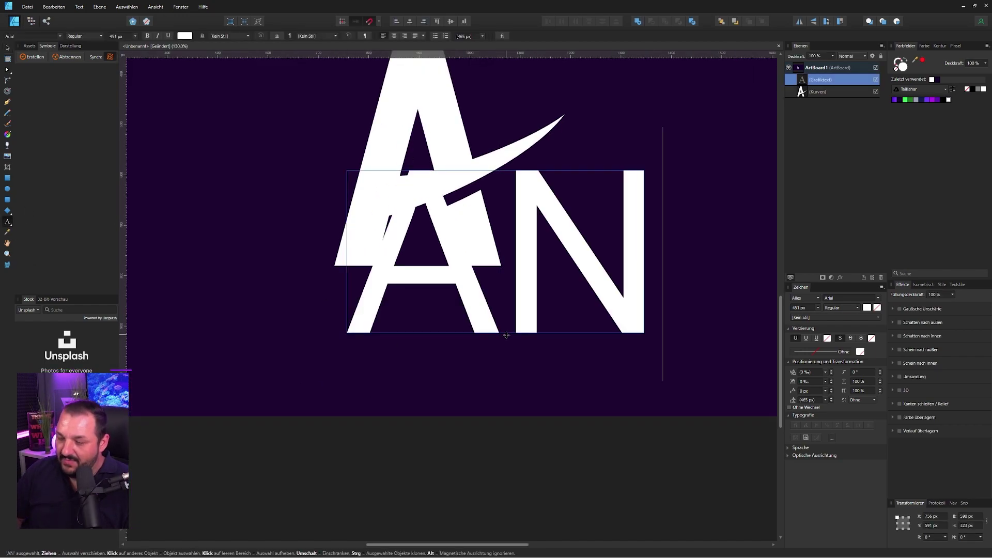
type("TON")
scroll(574, 349, "down", 5)
key("ctrl+a")
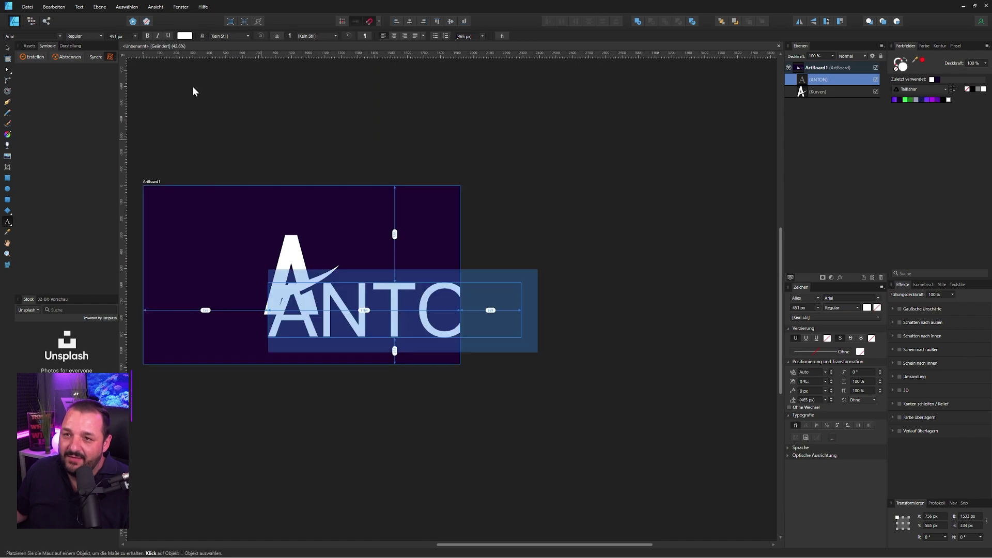
left_click(31, 36)
key("BackSpace")
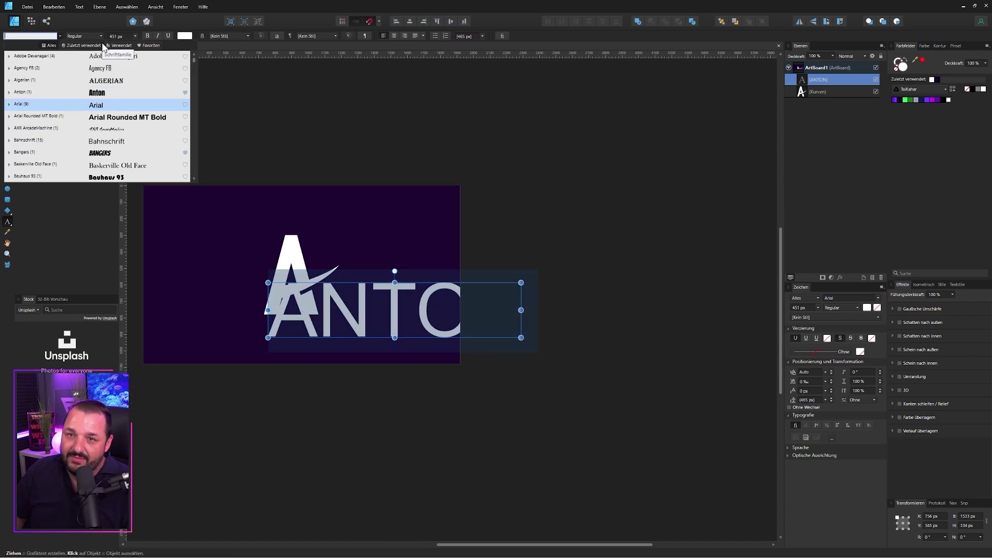
type("an")
left_click(96, 81)
key("Escape")
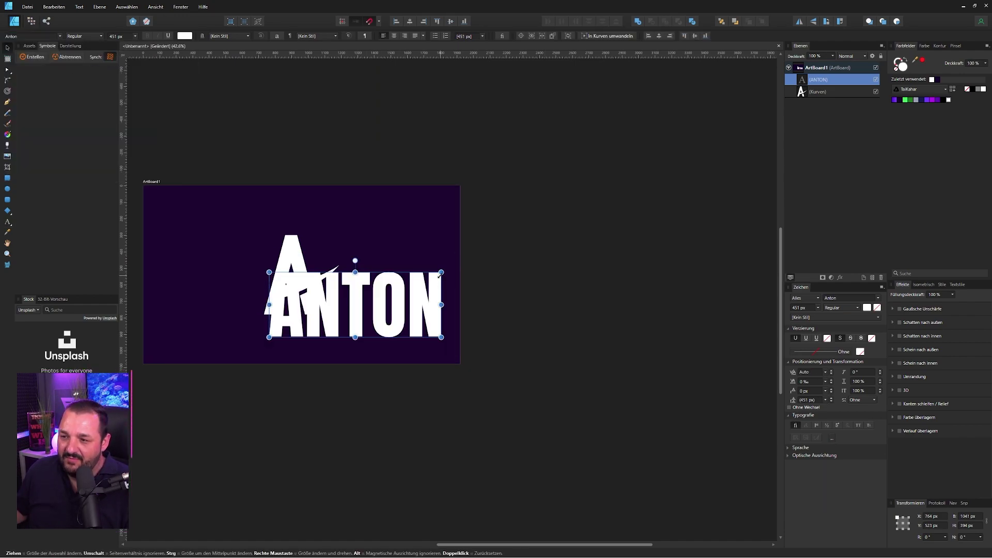
left_click_drag(444, 338, 316, 337)
scroll(294, 336, "up", 5)
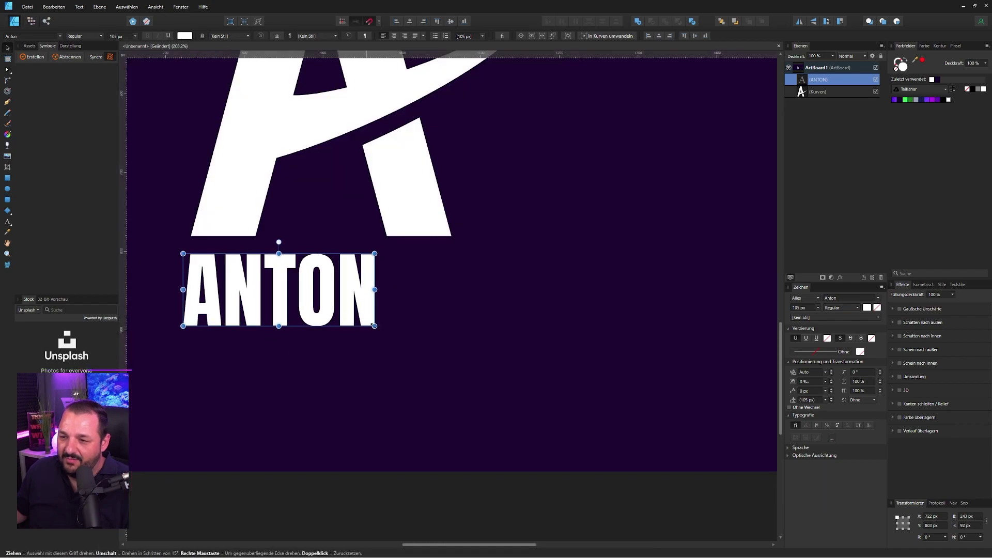
left_click_drag(376, 327, 465, 348)
Group the A with ANTON and scale the whole logo down.
key("ctrl+a")
key("ctrl+g")
scroll(591, 225, "down", 5)
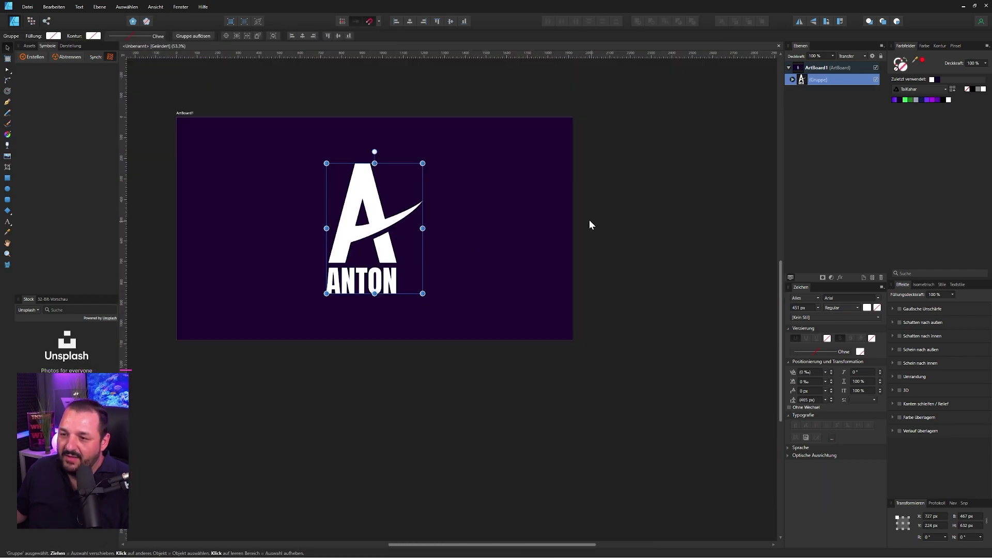
left_click_drag(423, 294, 413, 268)
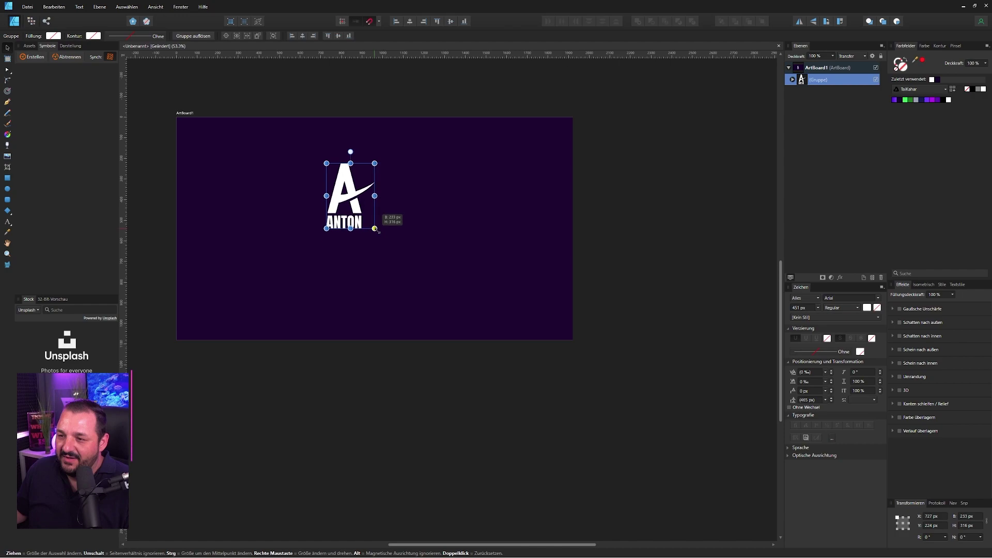
scroll(390, 323, "up", 1)
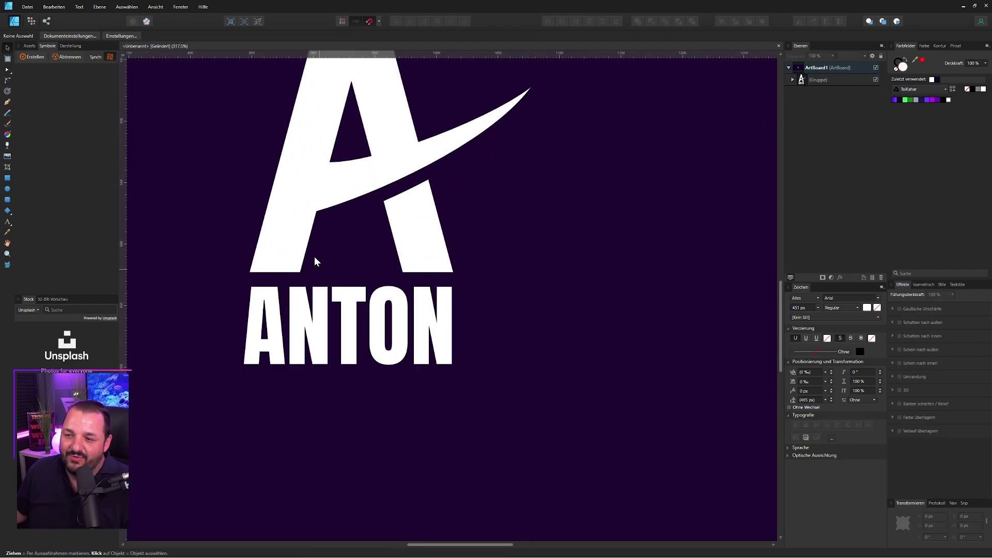
scroll(312, 259, "up", 4)
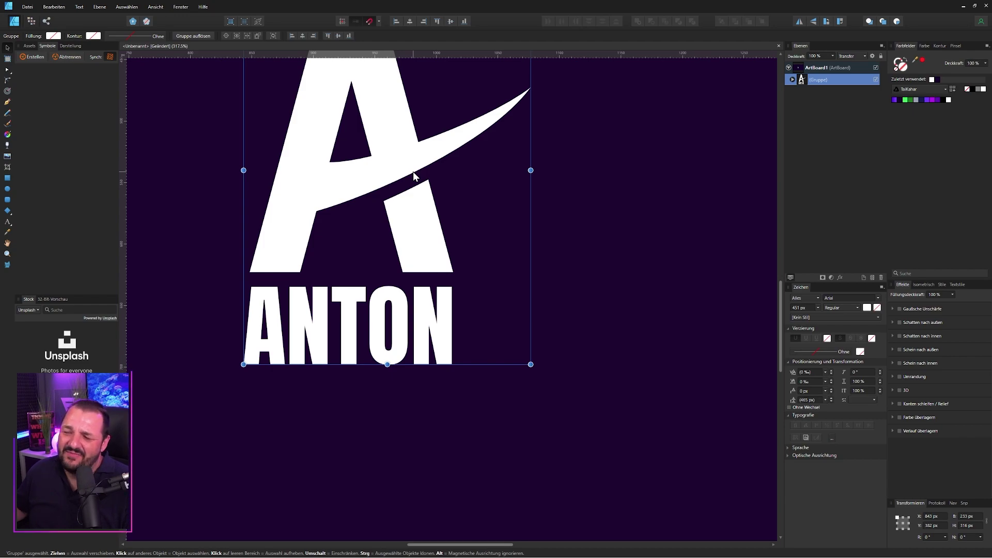
Ungroup the logo back into separate A and ANTON objects and deselect.
key("ctrl+shift+g")
left_click(460, 159)
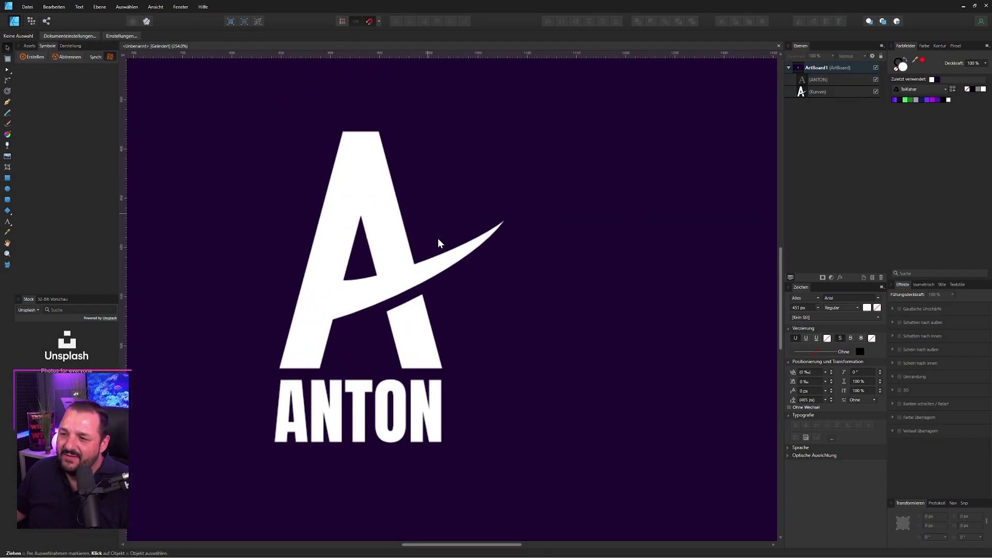
scroll(432, 290, "up", 3)
scroll(512, 206, "up", 2)
scroll(527, 243, "up", 1)
Round the A's corner nodes, including its four feet and the inner triangle's three corners.
double_click(541, 232)
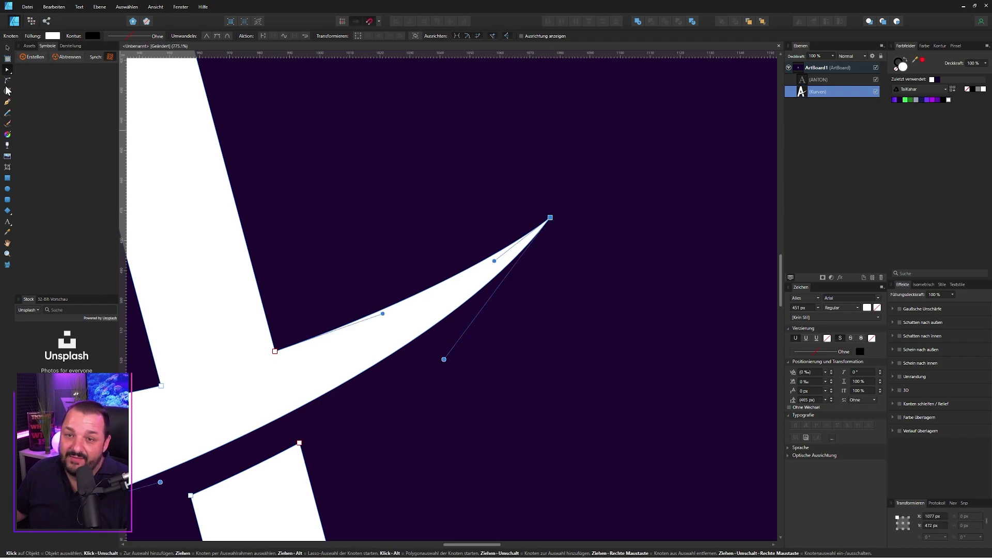
scroll(537, 240, "down", 3)
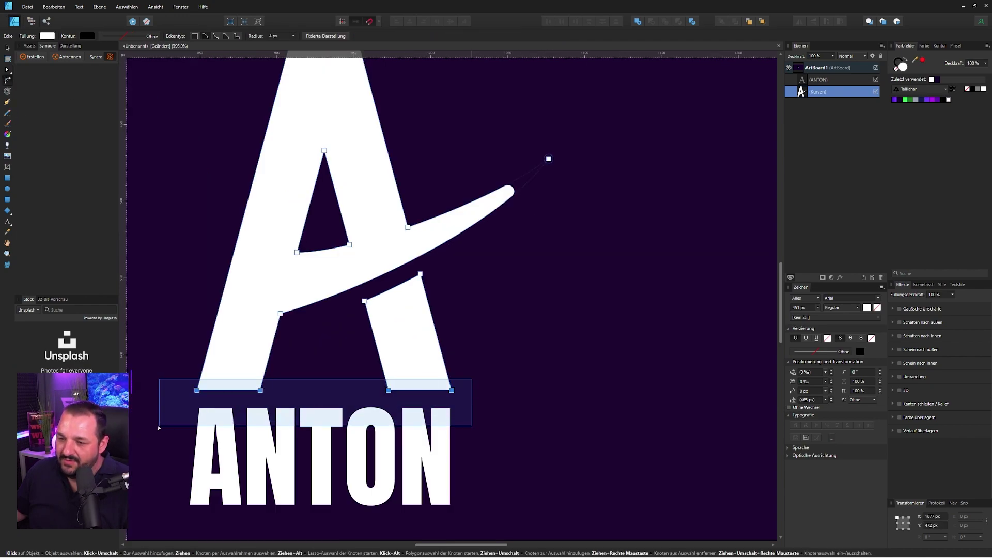
left_click_drag(473, 429, 158, 380)
scroll(210, 379, "down", 3)
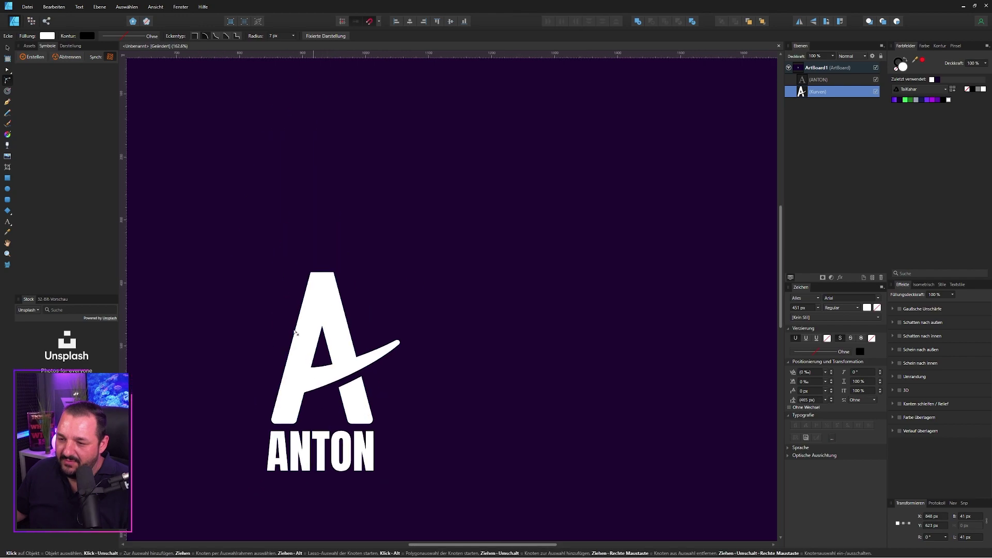
scroll(332, 254, "up", 3)
scroll(332, 254, "up", 2)
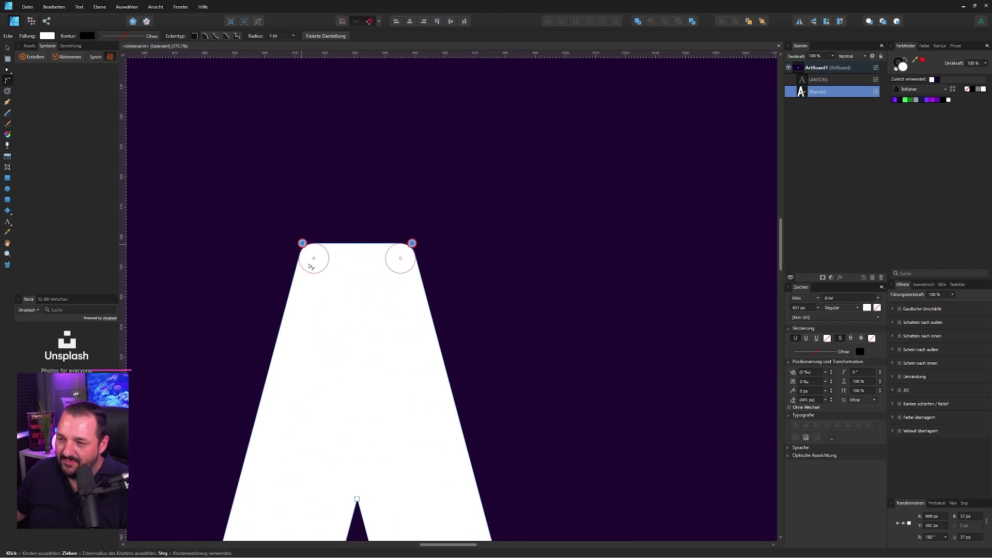
scroll(318, 282, "down", 5)
scroll(415, 139, "up", 1)
left_click_drag(472, 128, 226, 459)
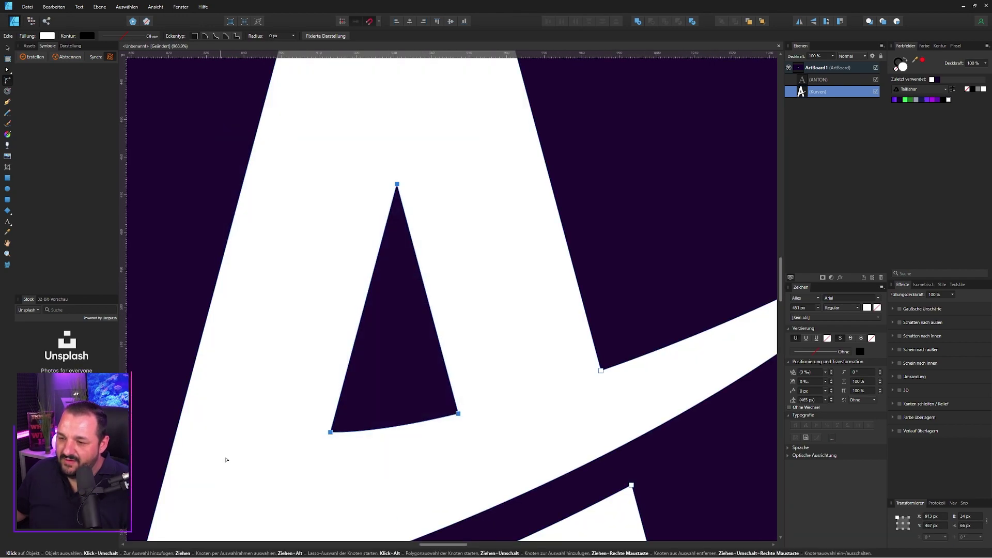
key("ctrl+0")
key("v")
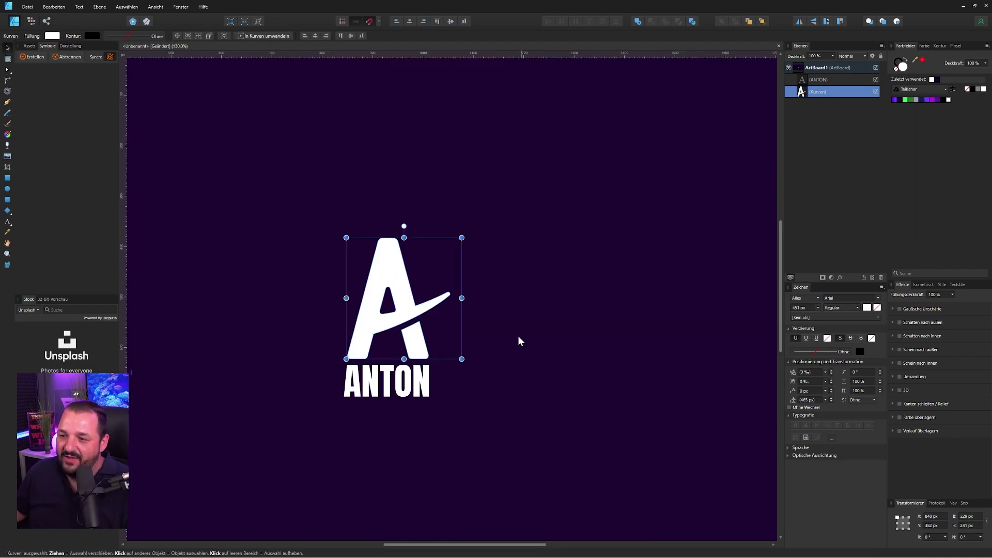
left_click(520, 341)
scroll(469, 308, "down", 3)
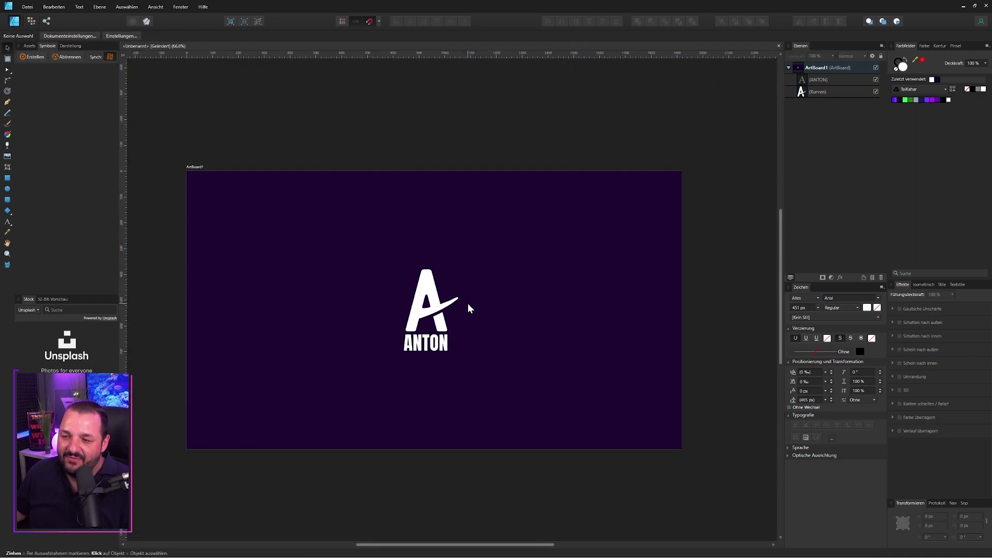